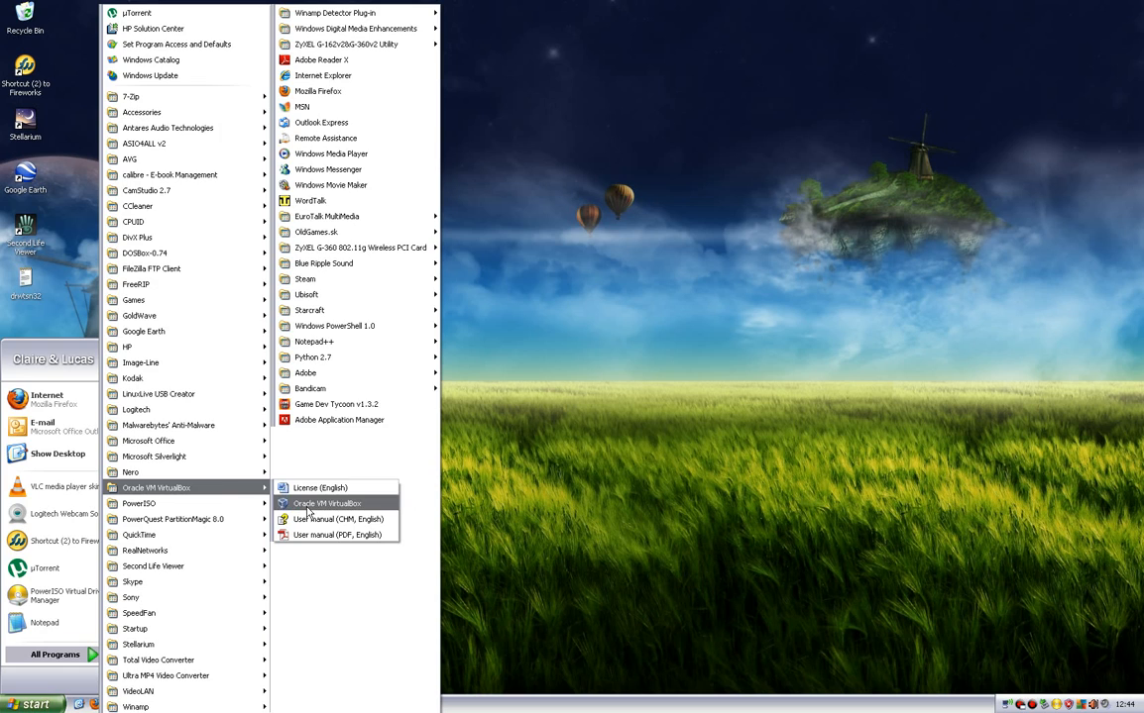
Open Oracle VM VirtualBox and begin creating a new virtual machine.
click(327, 504)
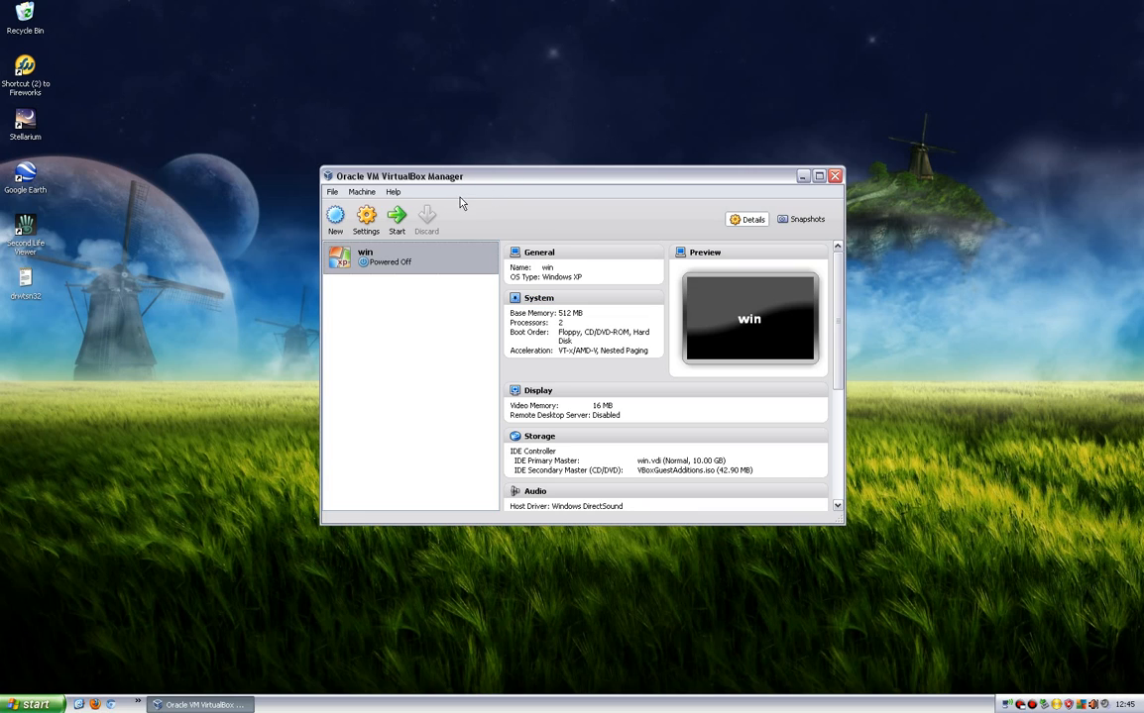
mouse_move(496, 182)
mouse_down()
mouse_move(508, 209)
mouse_move(513, 186)
mouse_up()
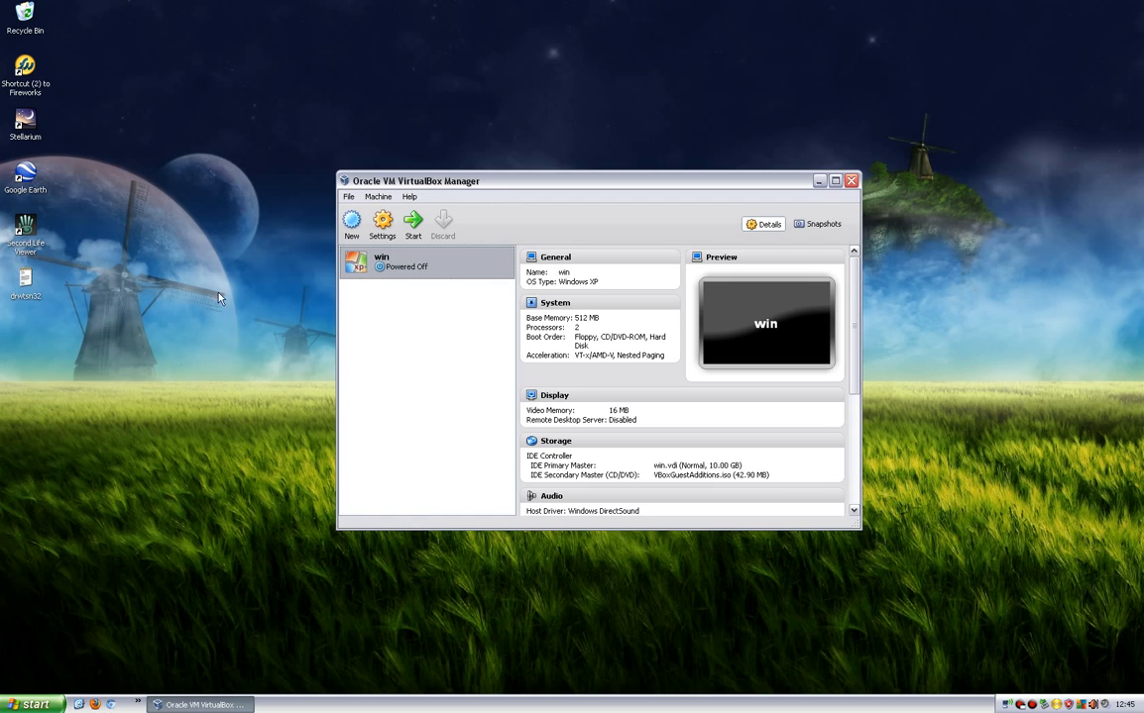
click(352, 225)
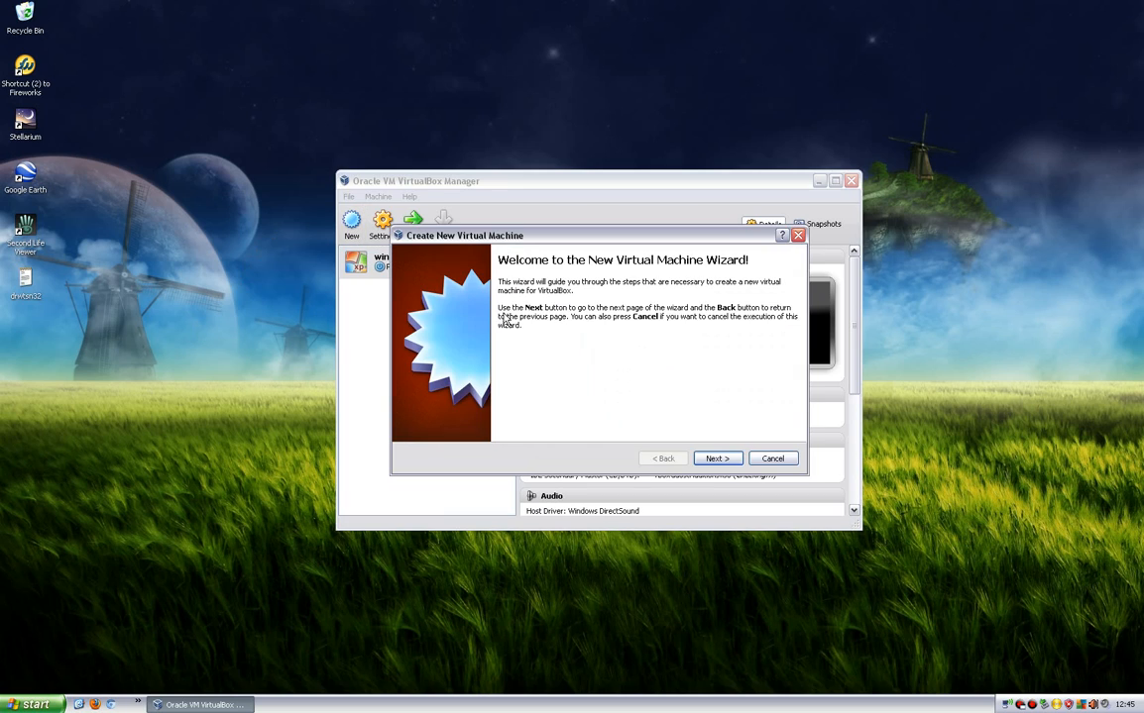
click(706, 459)
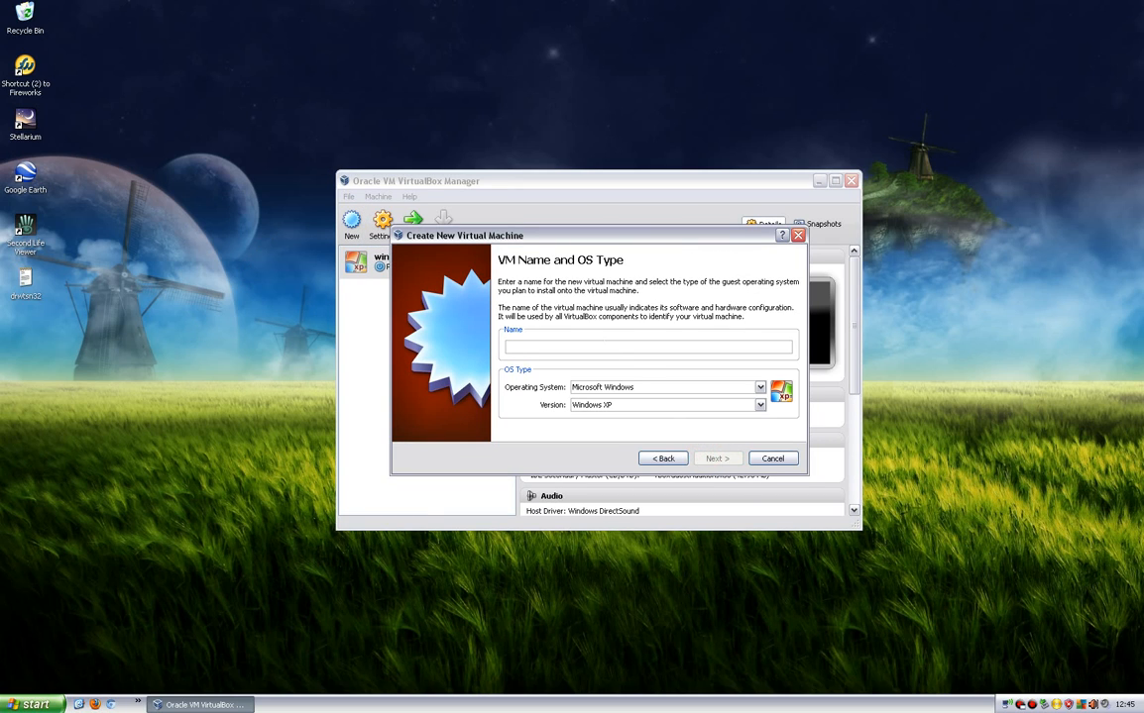
Name the virtual machine "Bodhi Linux is Awesome !!!" and set its operating system to Linux, version Linux 2.6 (64 bit).
click(606, 346)
text(Bodhi Lin)
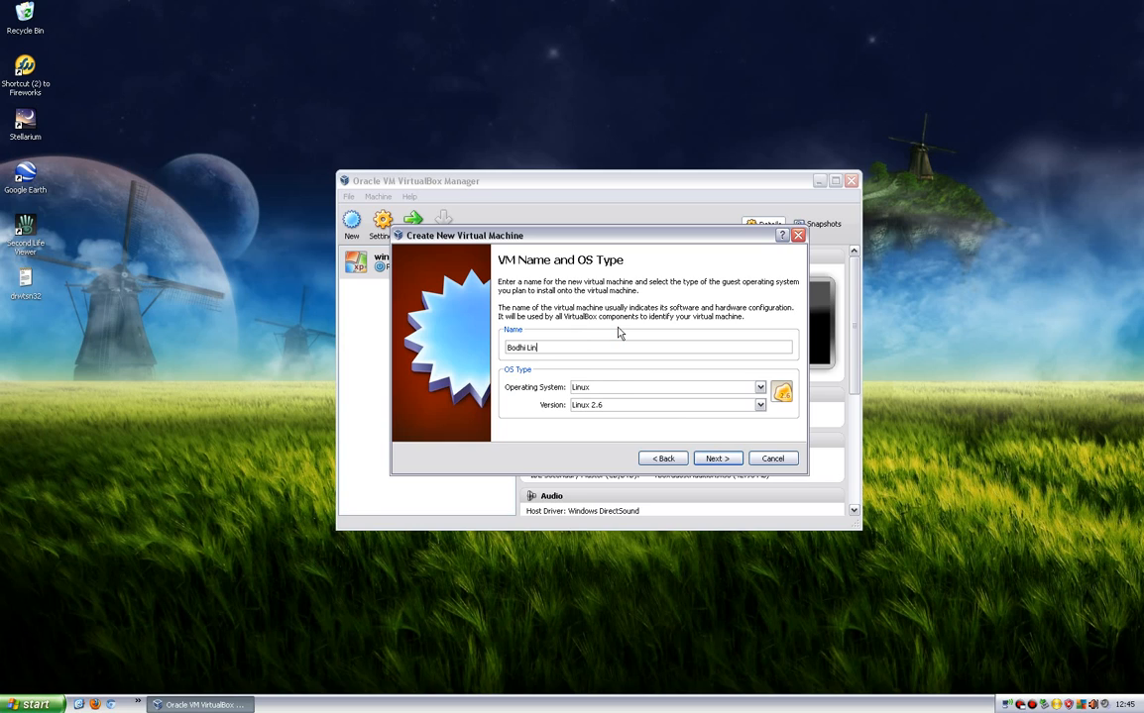
text(ux is Awesome )
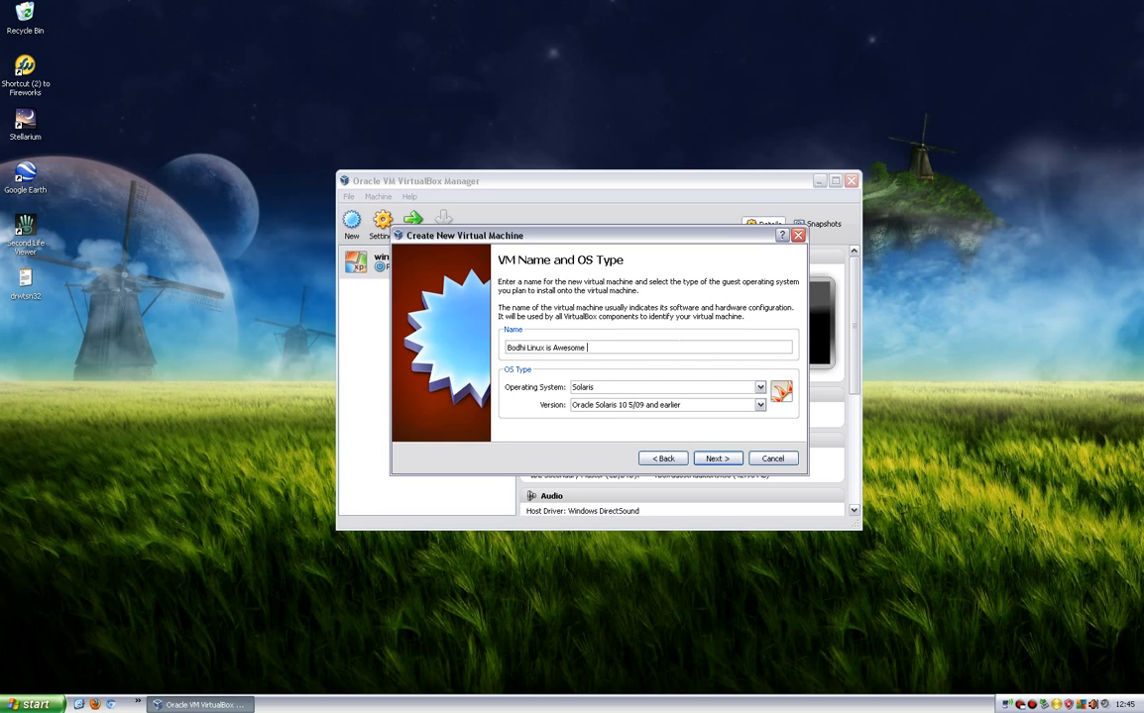
text(!!!)
click(759, 388)
click(734, 409)
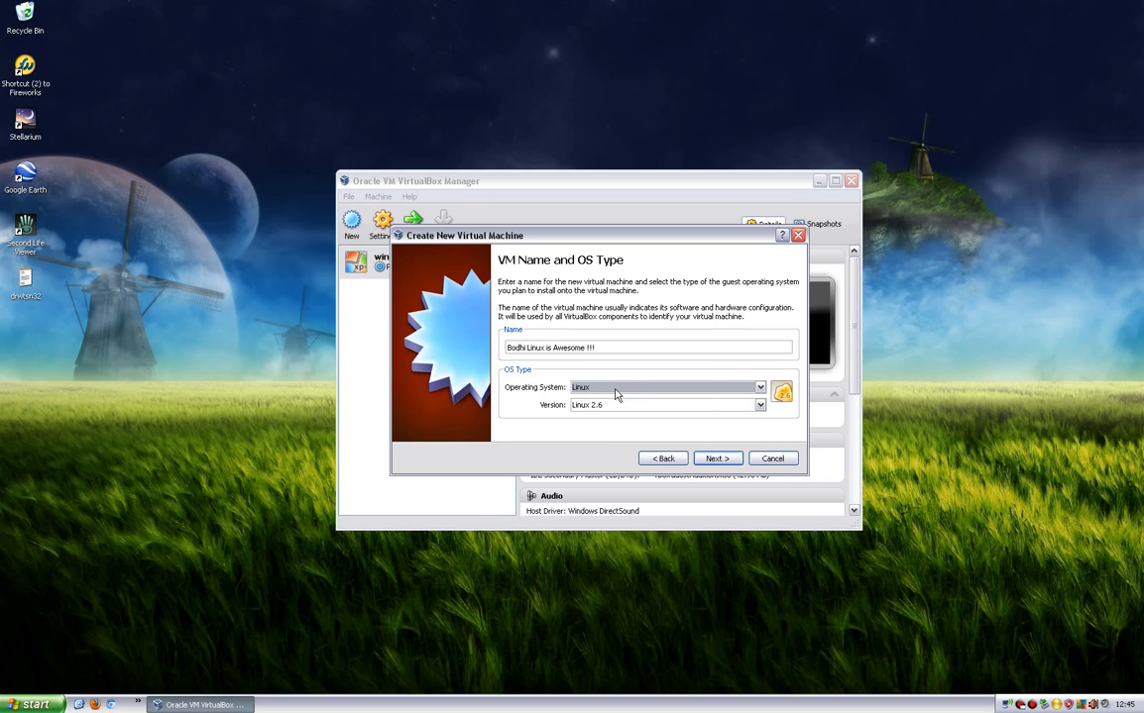
click(666, 405)
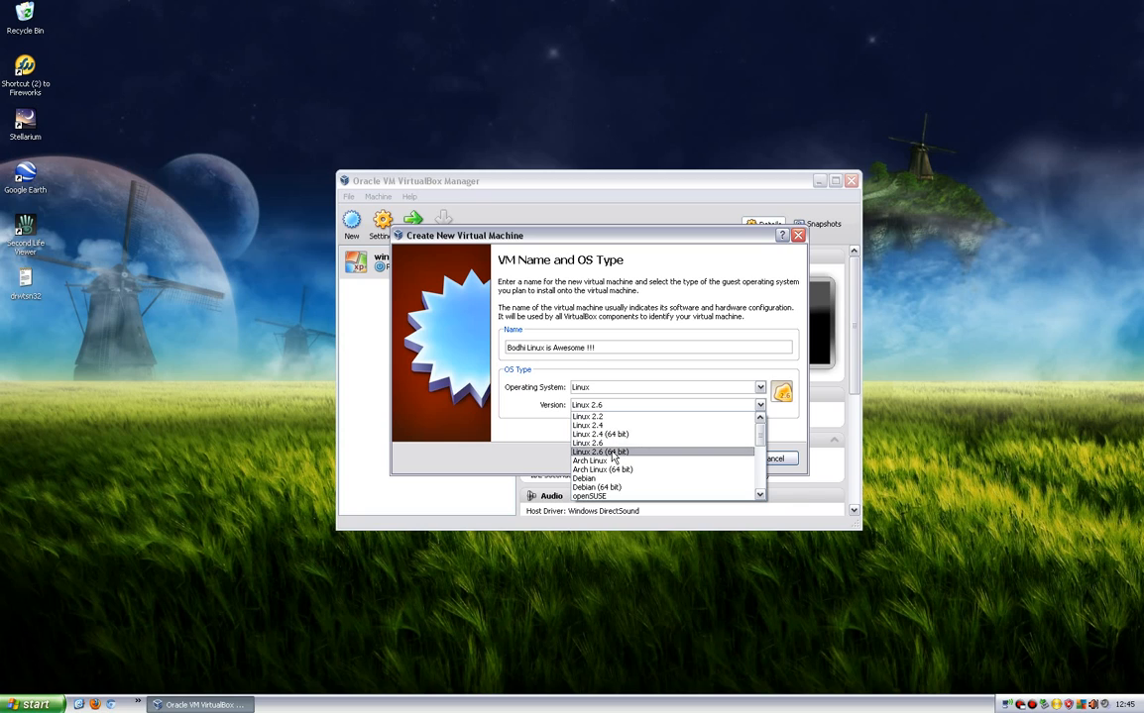
click(622, 452)
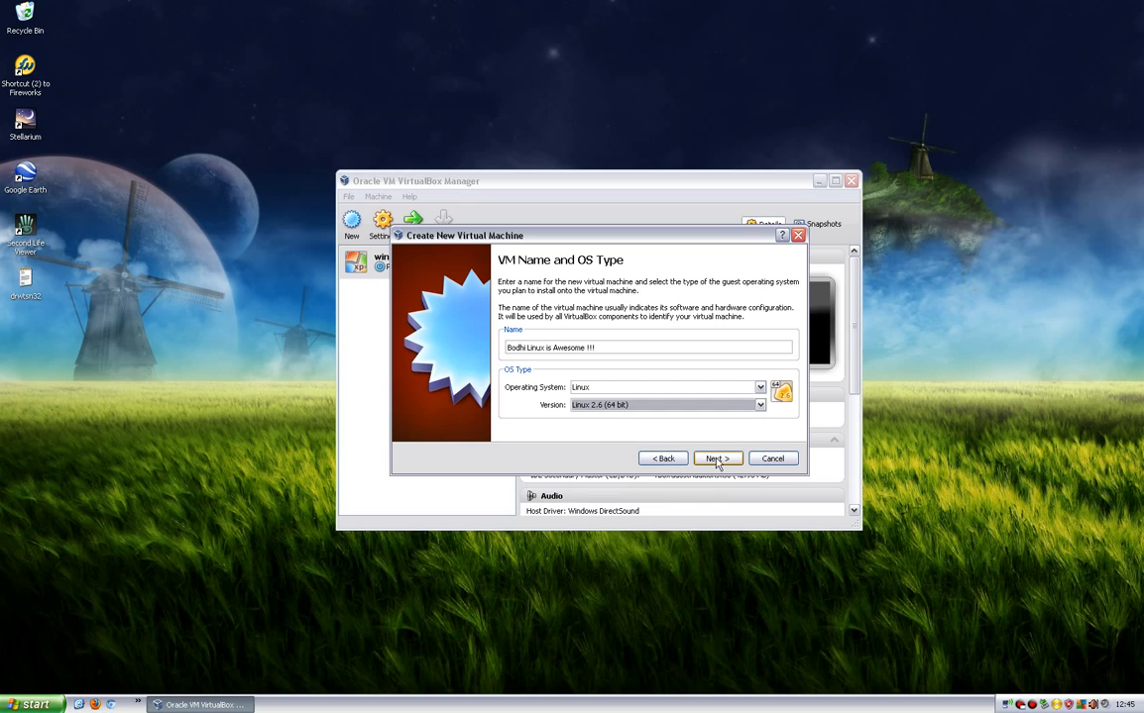
click(717, 460)
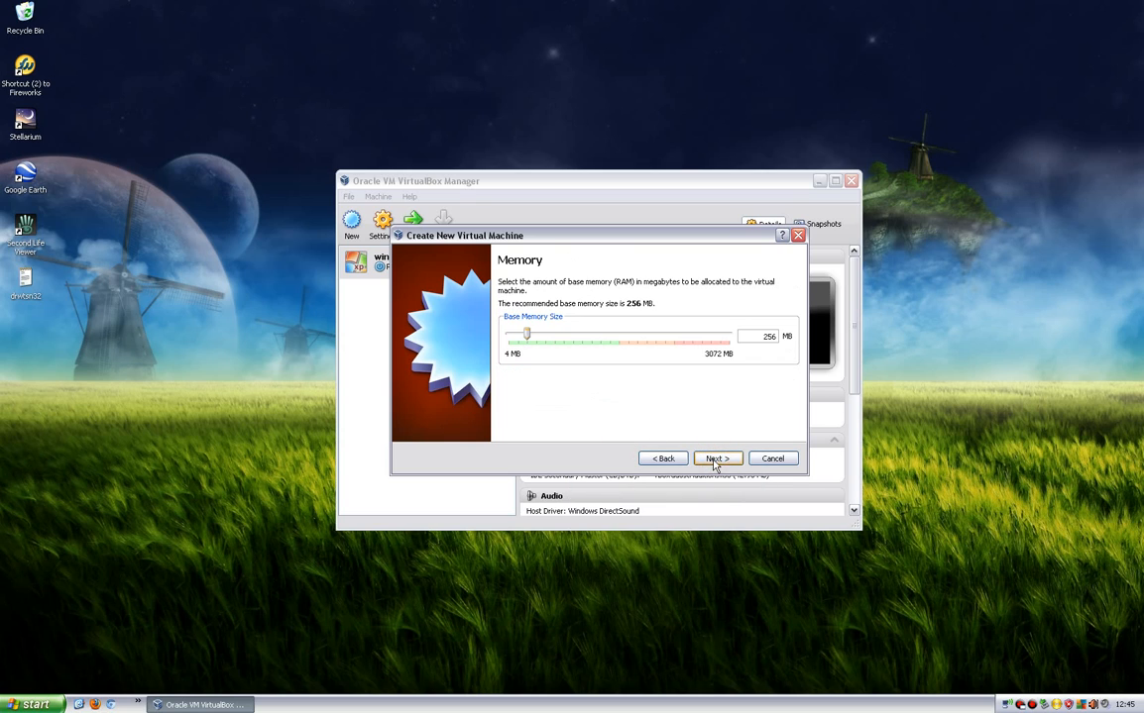
Allocate 1024 MB of base memory and choose to create a new start-up hard disk.
drag(526, 334, 583, 349)
click(719, 462)
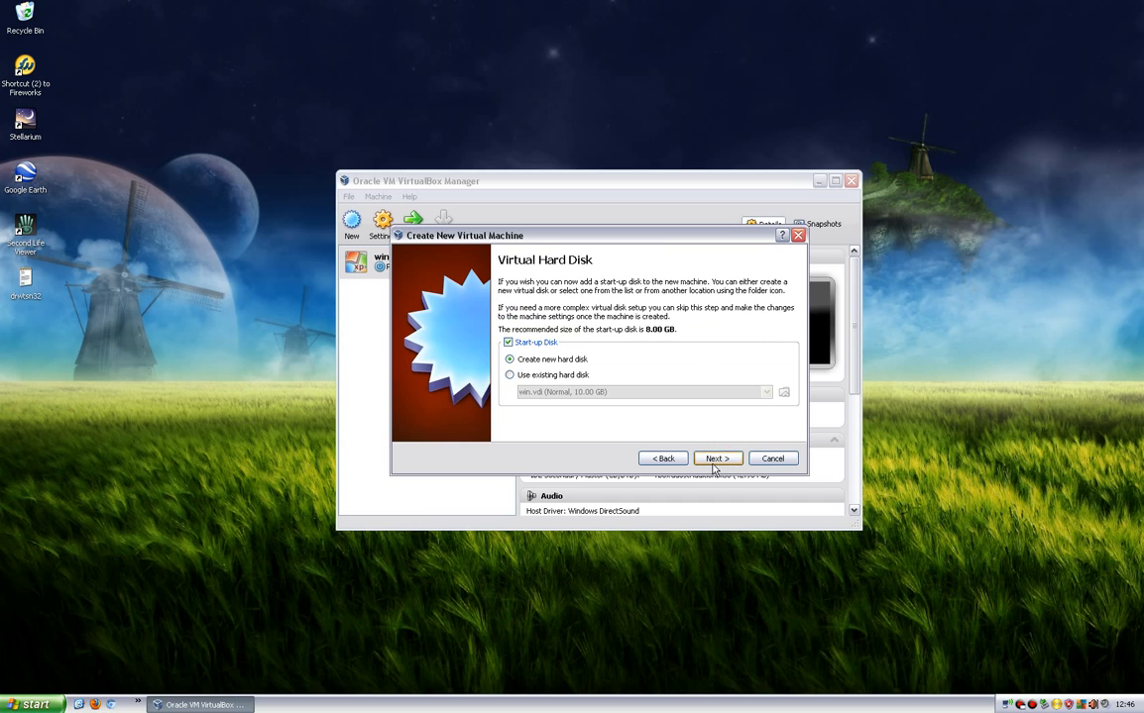
click(714, 462)
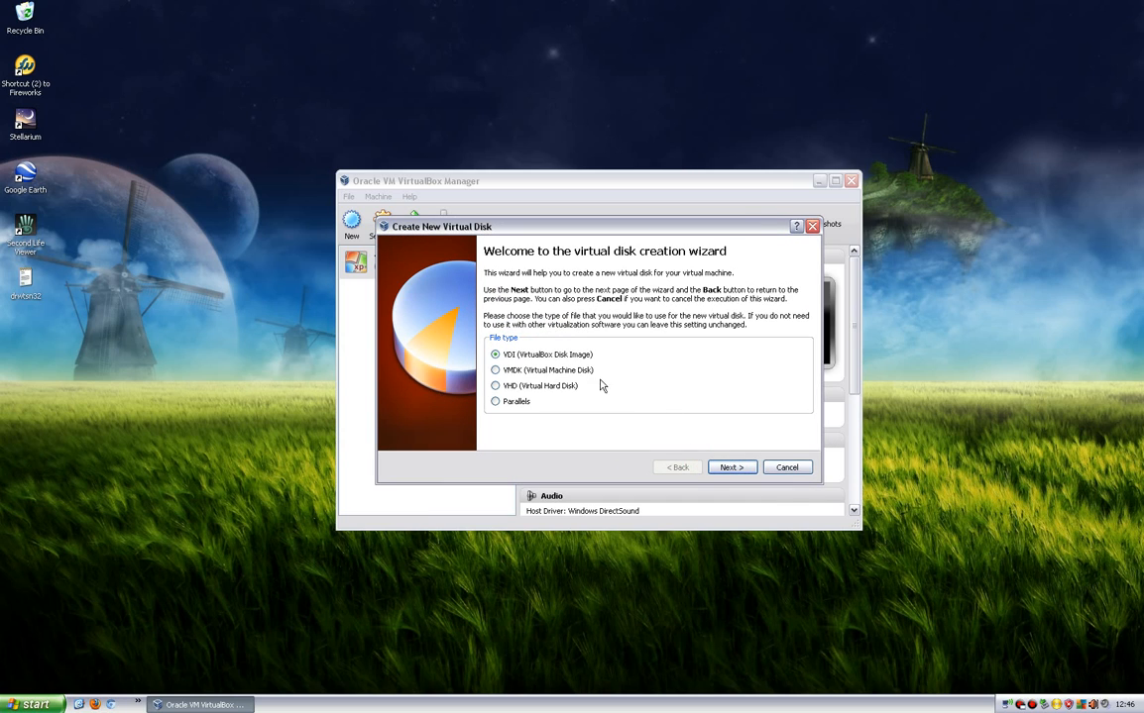
Create a dynamically allocated 8.00 GB VDI disk with the default name and finish creating the virtual machine.
click(726, 466)
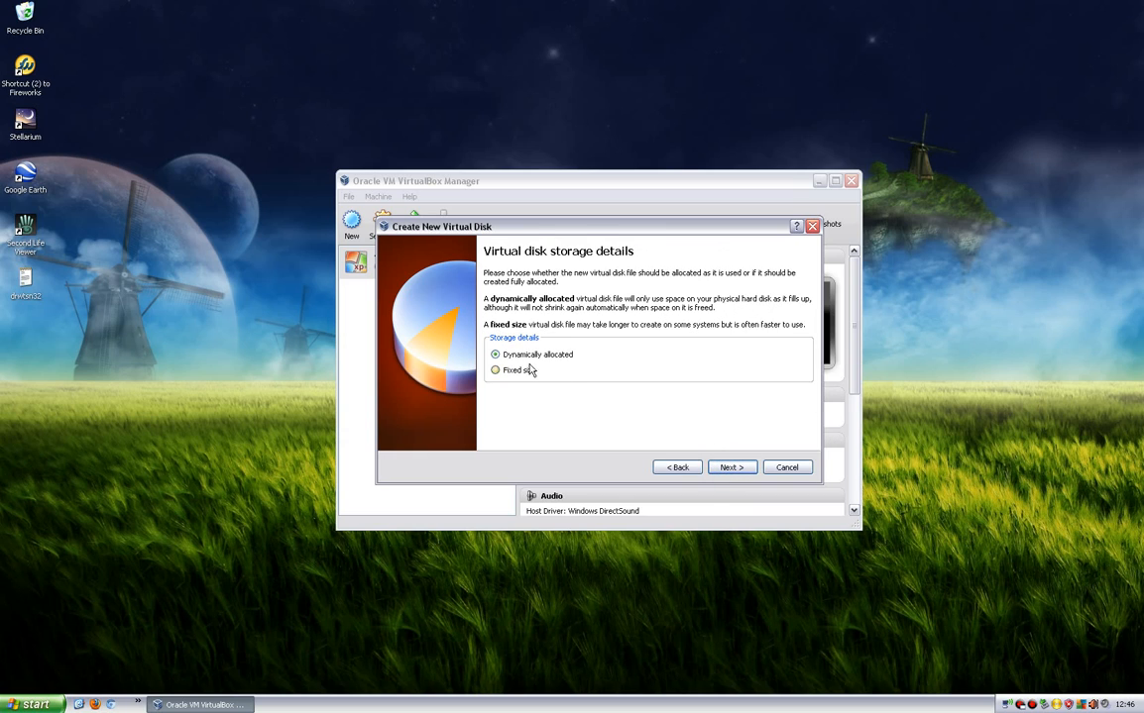
click(730, 469)
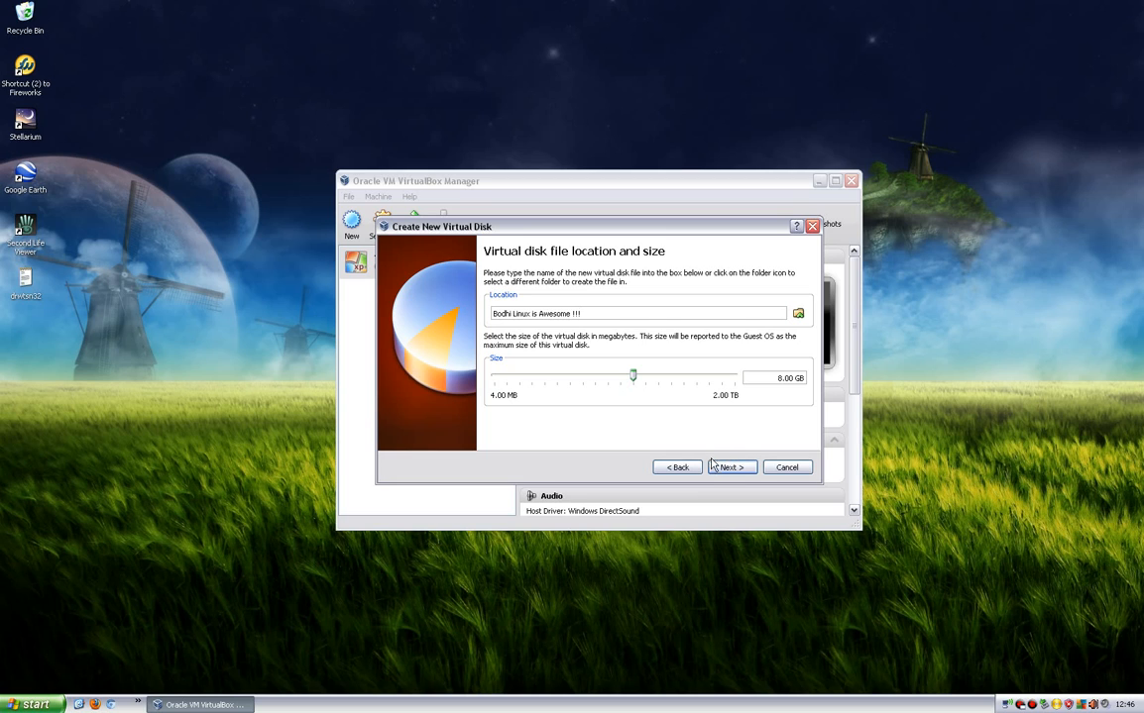
click(728, 469)
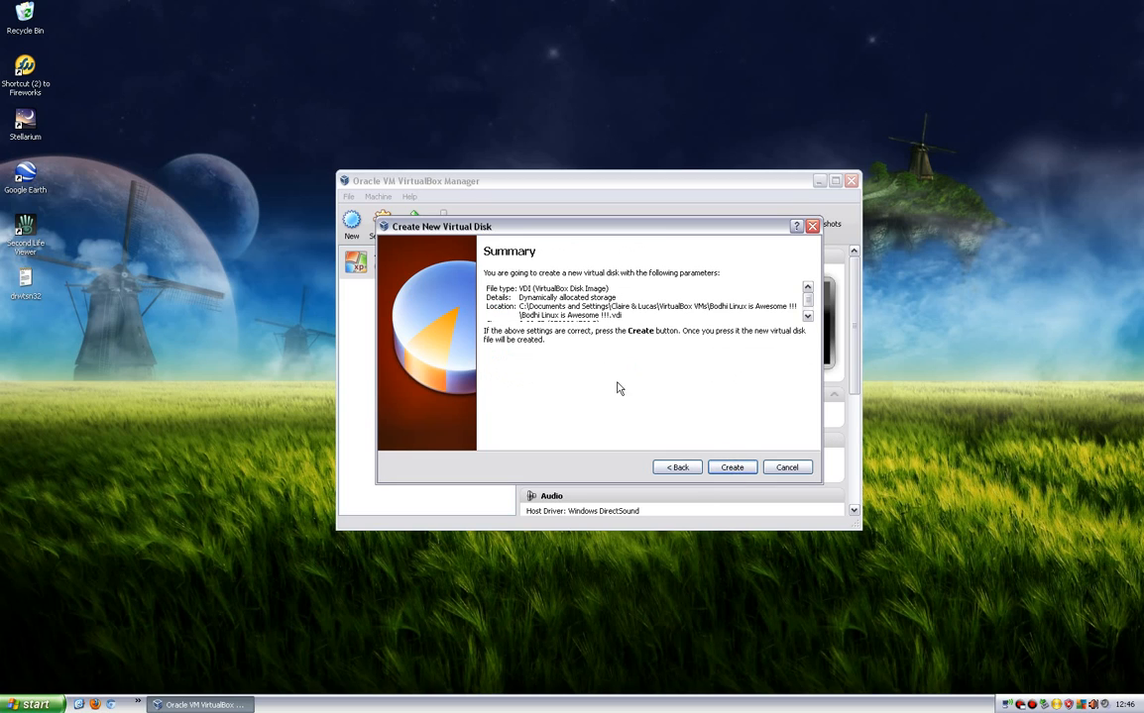
click(807, 316)
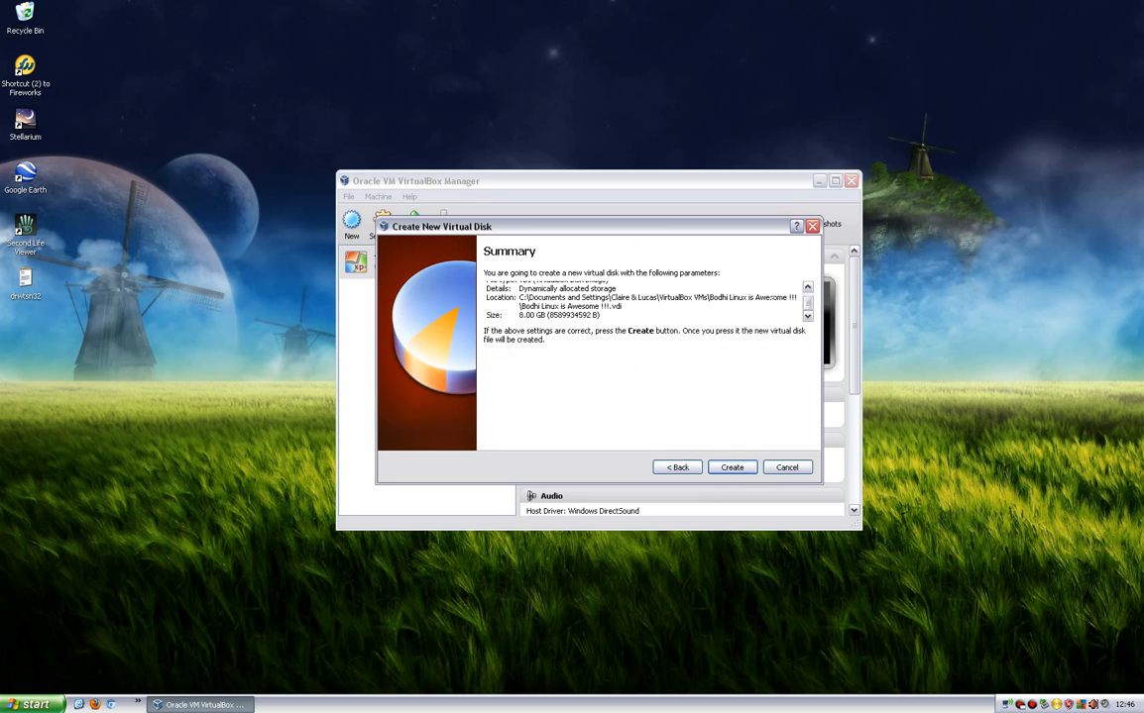
click(733, 469)
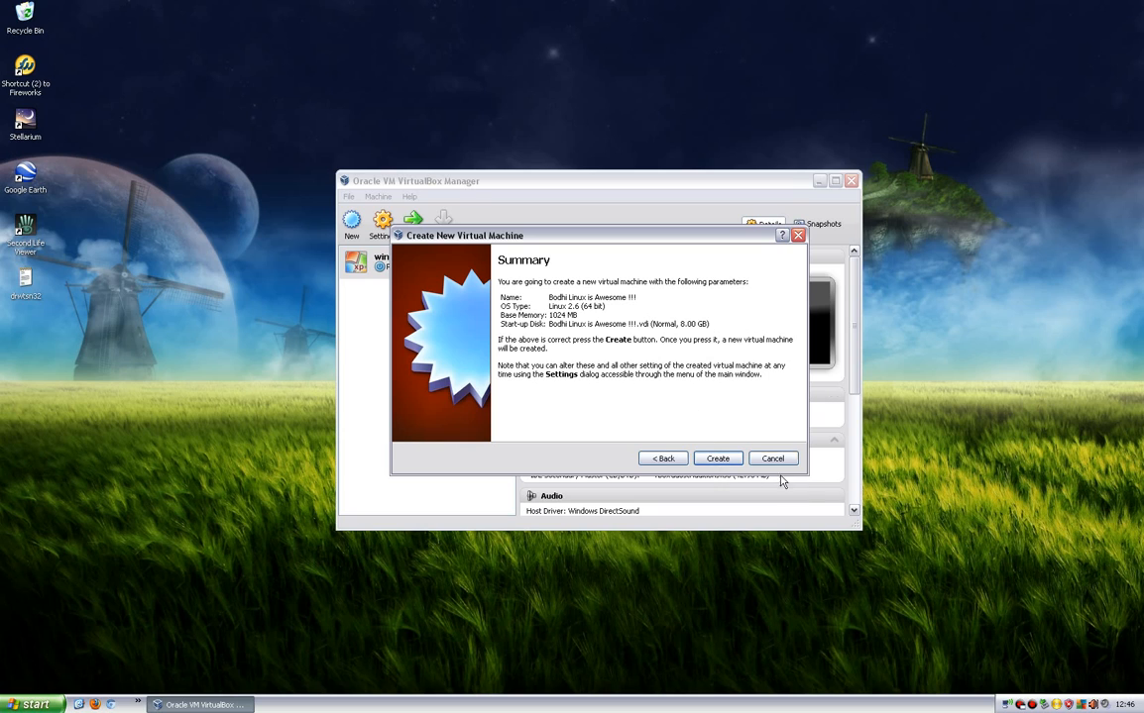
click(736, 458)
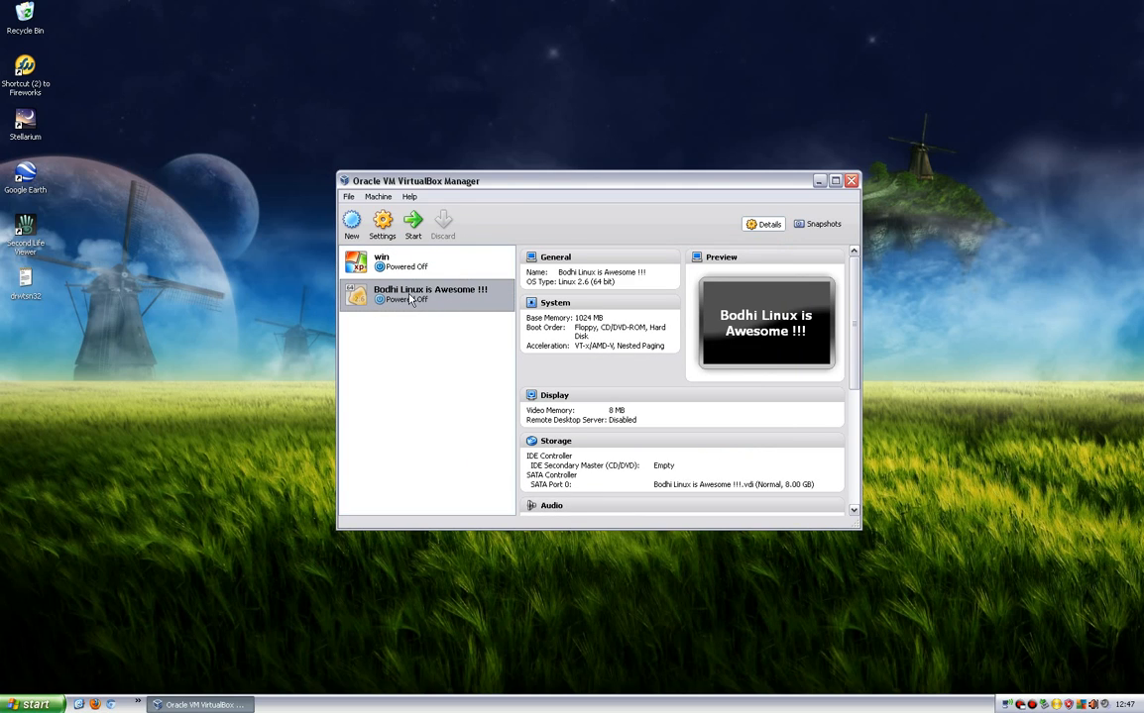
Start the Bodhi Linux virtual machine with bodhi-2.3.0-64.iso from the Downloads folder as its installation media.
double_click(421, 302)
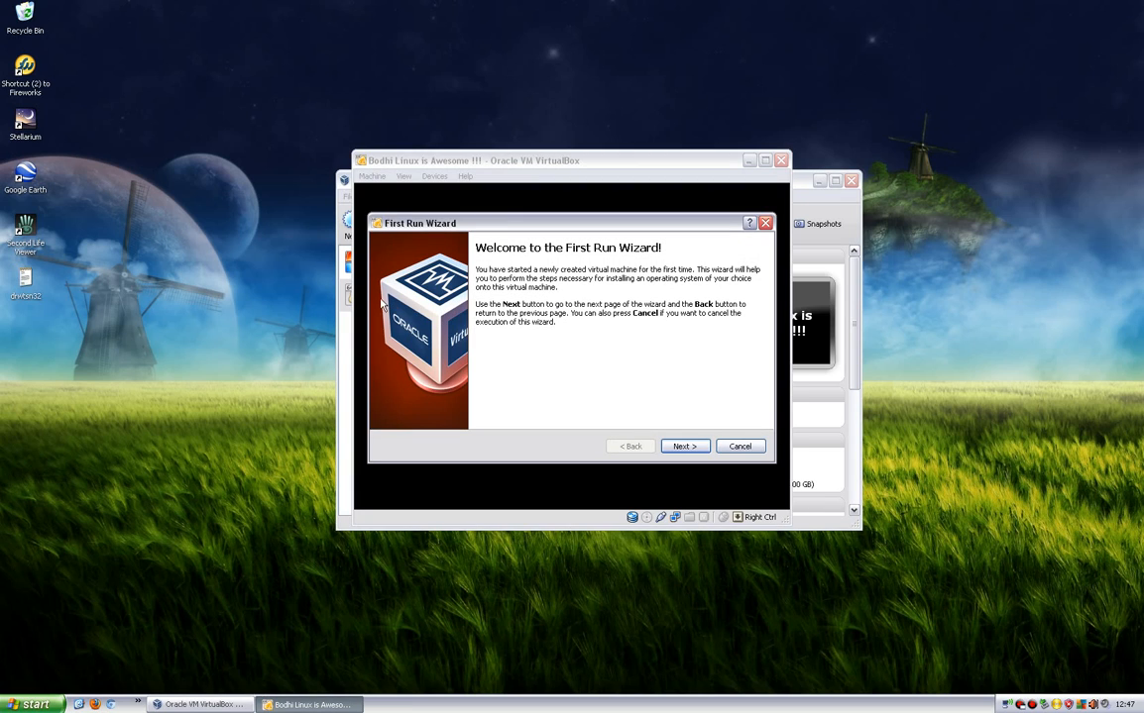
click(688, 448)
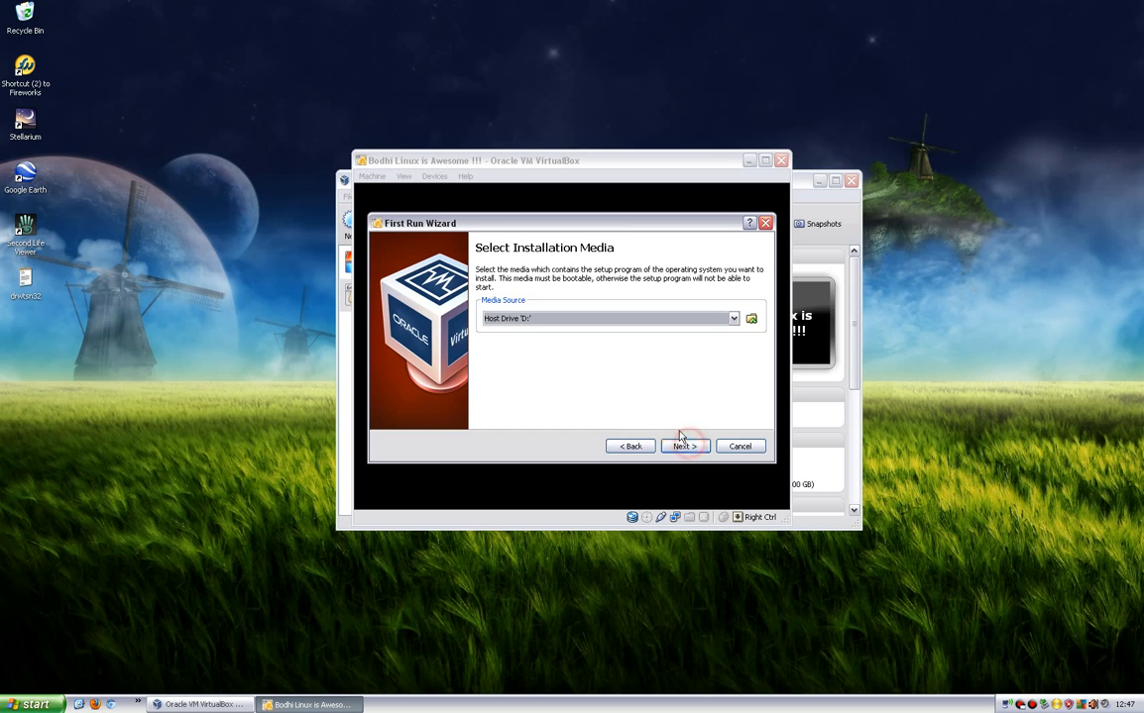
click(751, 319)
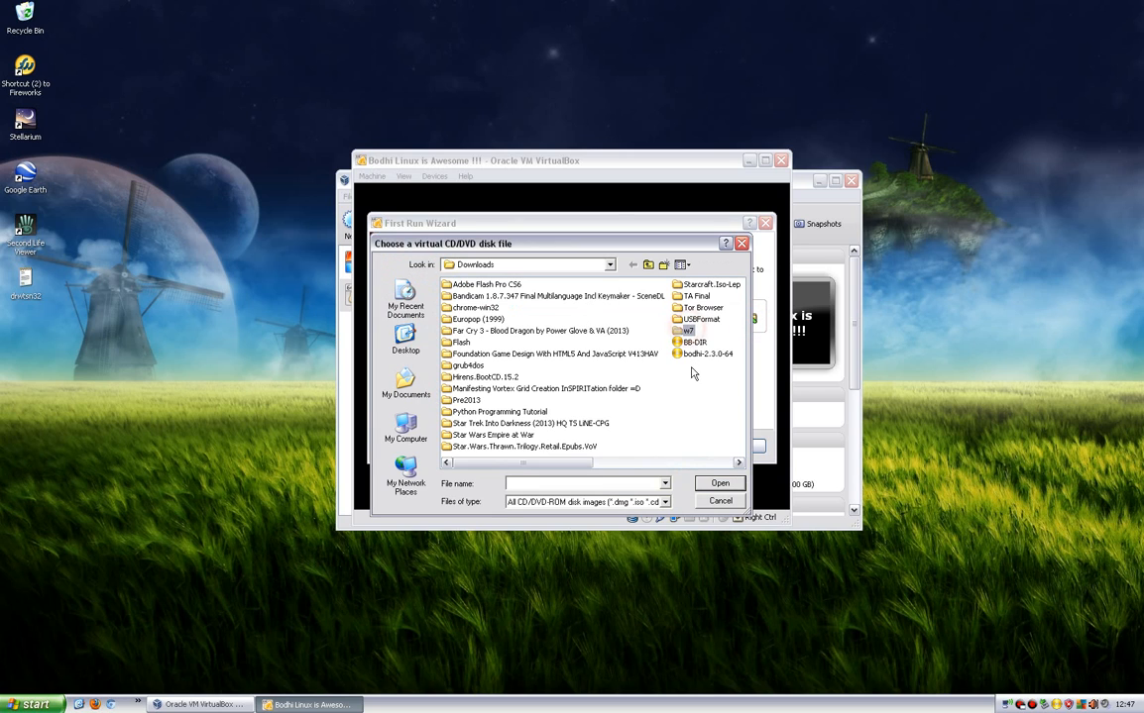
click(705, 354)
click(719, 485)
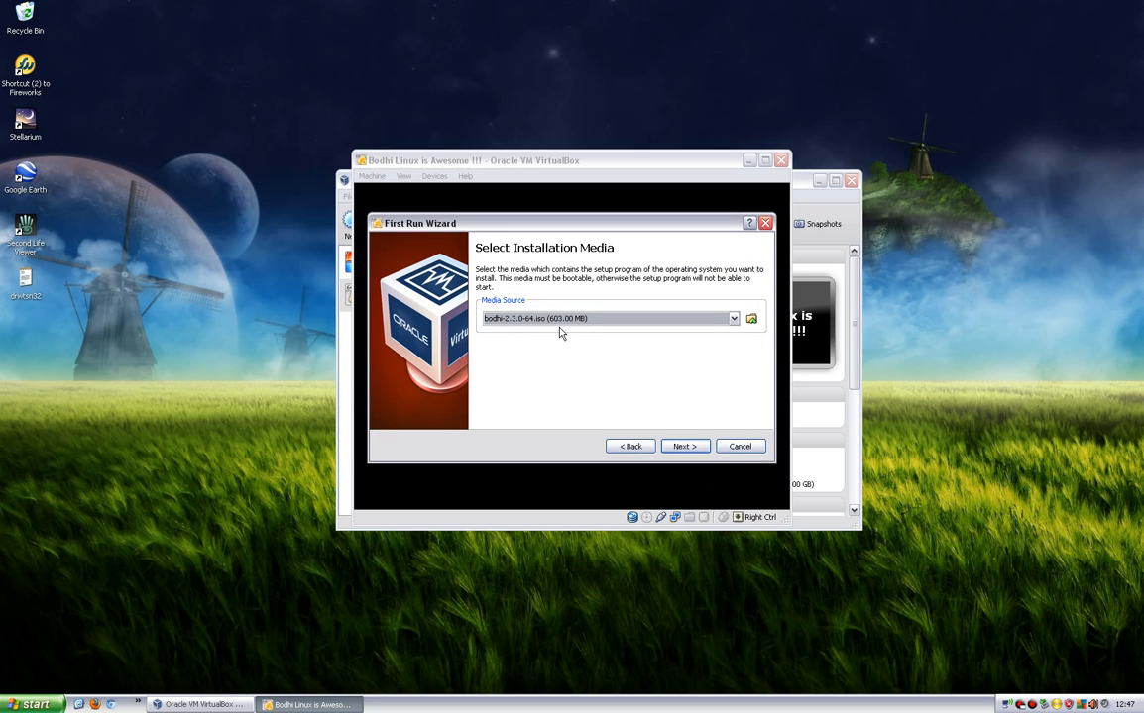
click(688, 447)
click(688, 446)
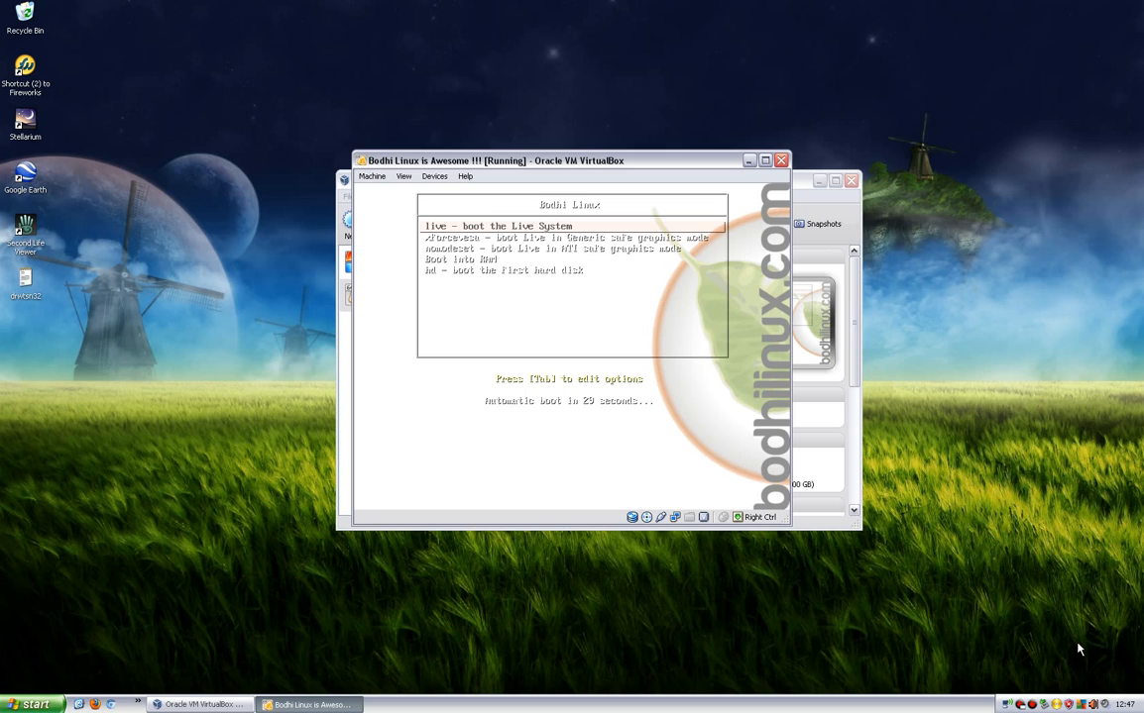
Look through the Bodhi Linux boot menu entries, from the live system to booting the first hard disk.
key(Down)
key(Down)
key(Down)
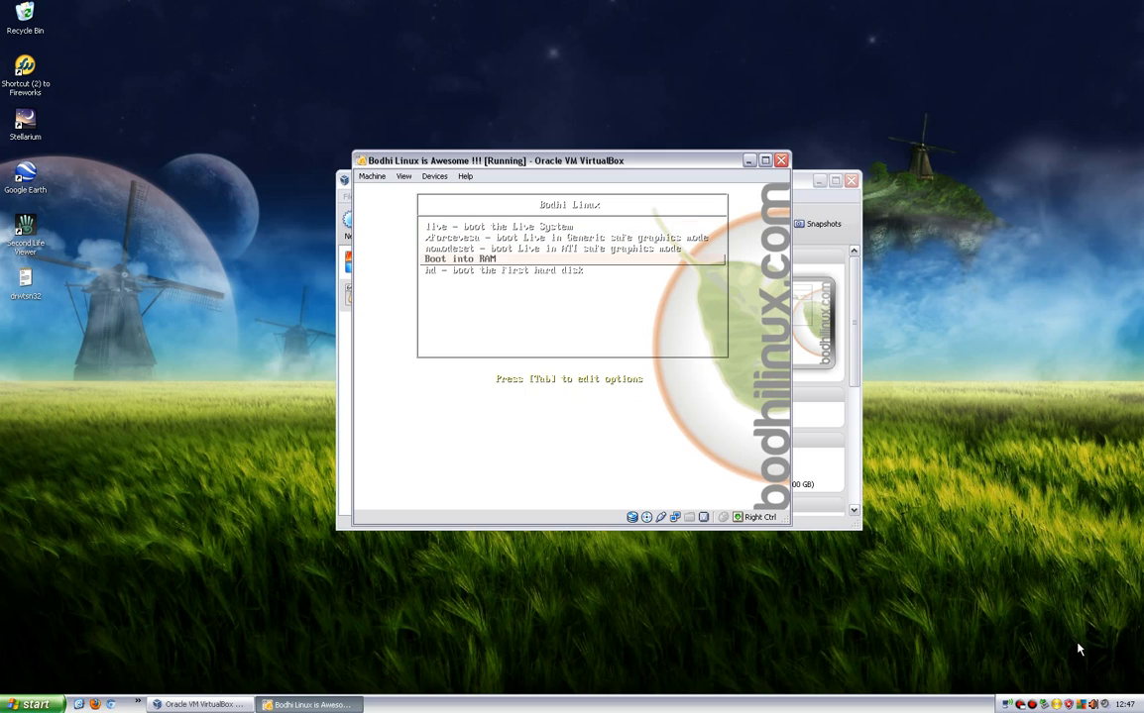
key(Down)
key(Up)
key(Up)
key(Up)
key(Up)
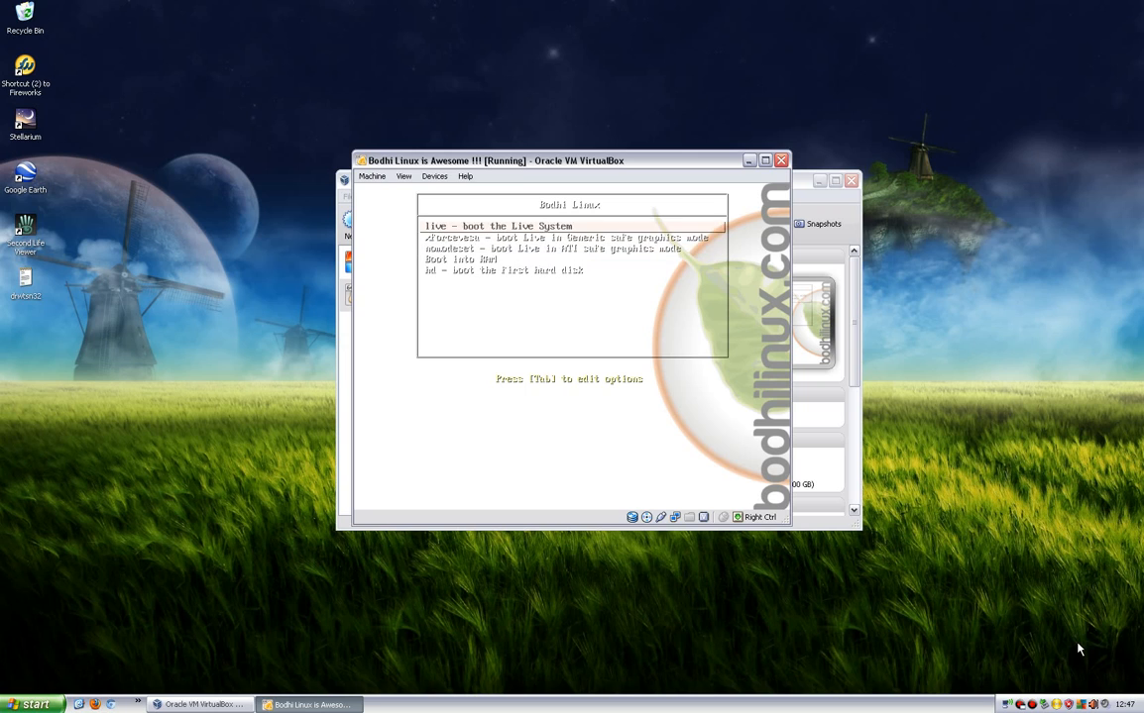
key(Down)
key(Down)
key(Down)
key(Up)
key(Up)
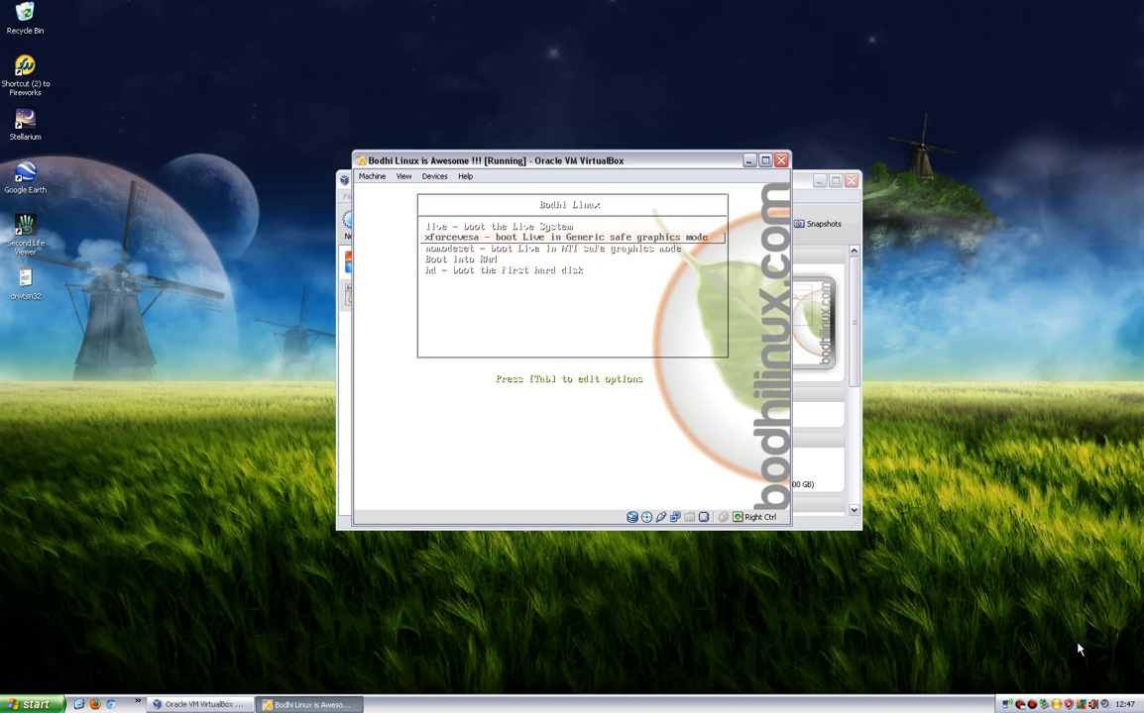
key(Down)
key(Up)
key(Up)
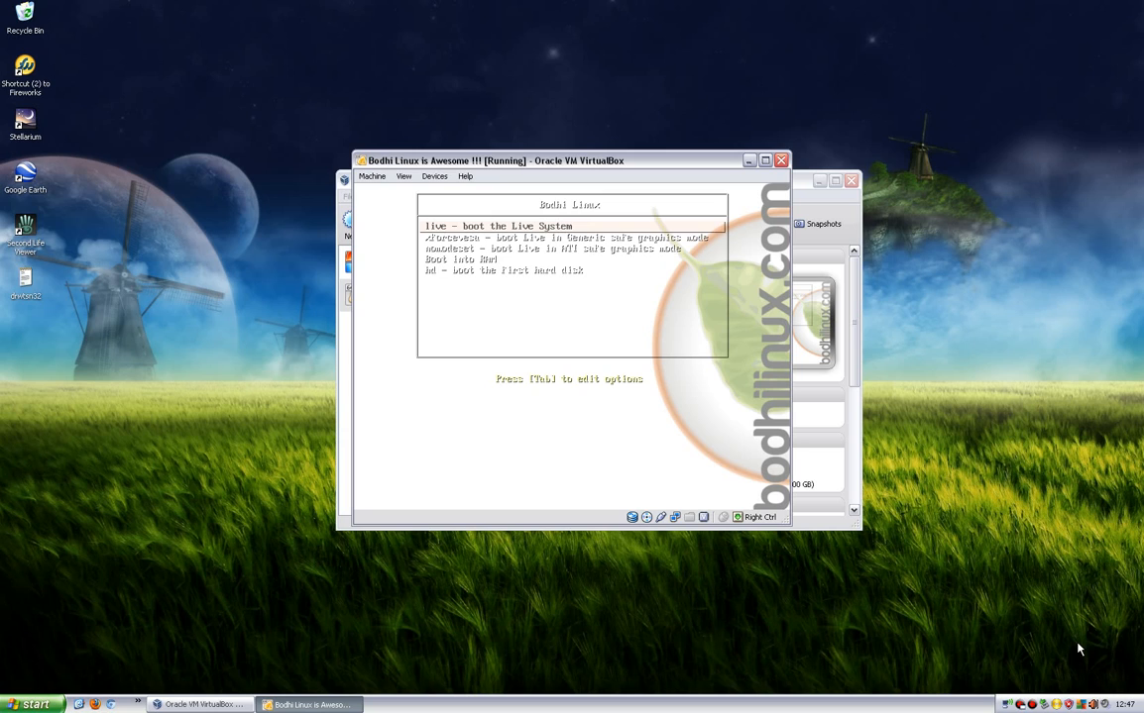
key(Down)
key(Down)
key(Down)
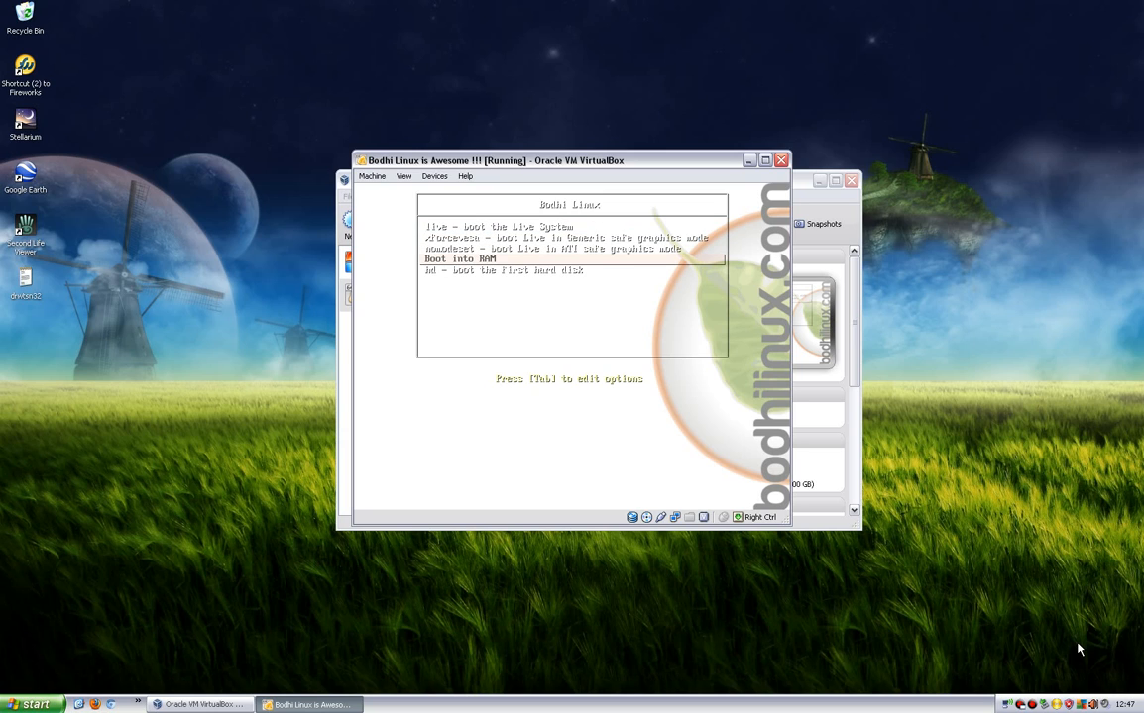
Boot the Bodhi Linux live system from the boot menu.
key(Up)
key(Up)
key(Up)
key(Return)
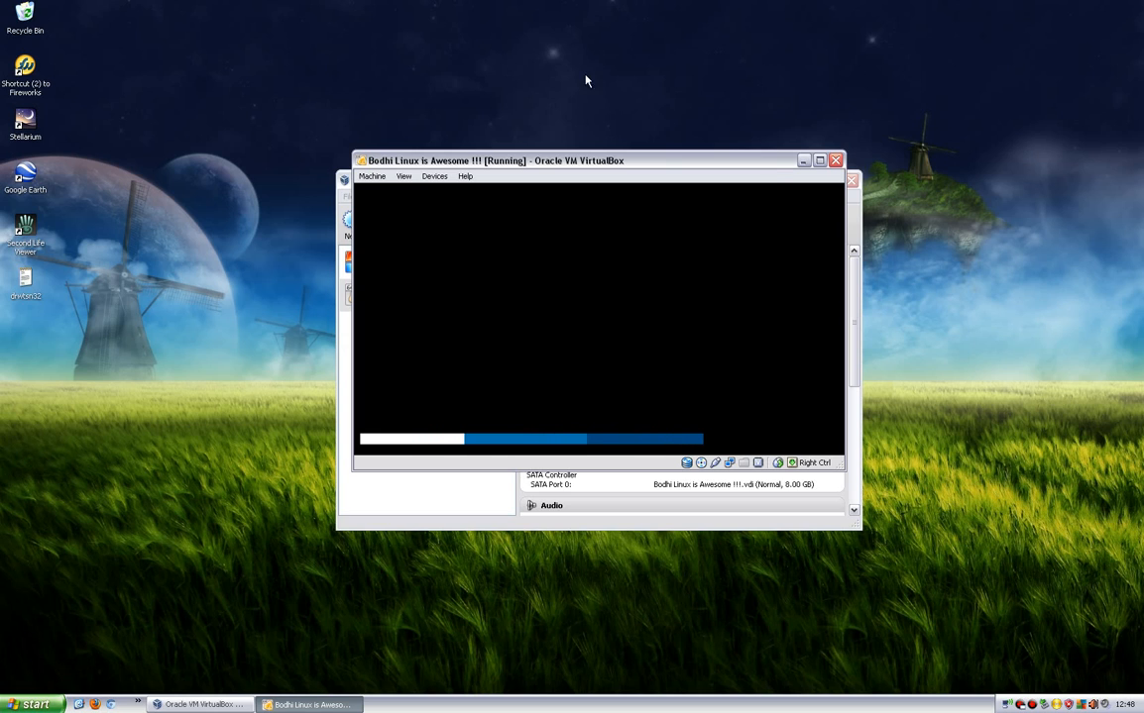
Minimize the VirtualBox Manager window and move the running virtual machine's window near the upper part of the desktop.
drag(517, 164, 639, 186)
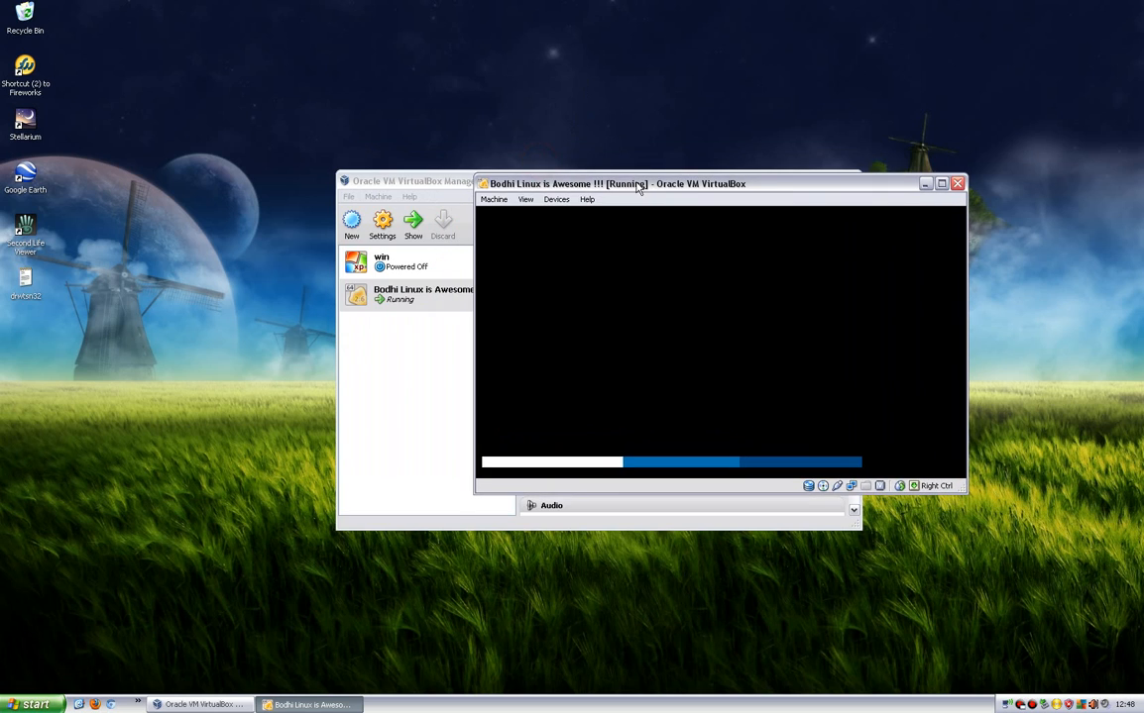
drag(429, 181, 287, 138)
drag(764, 182, 541, 165)
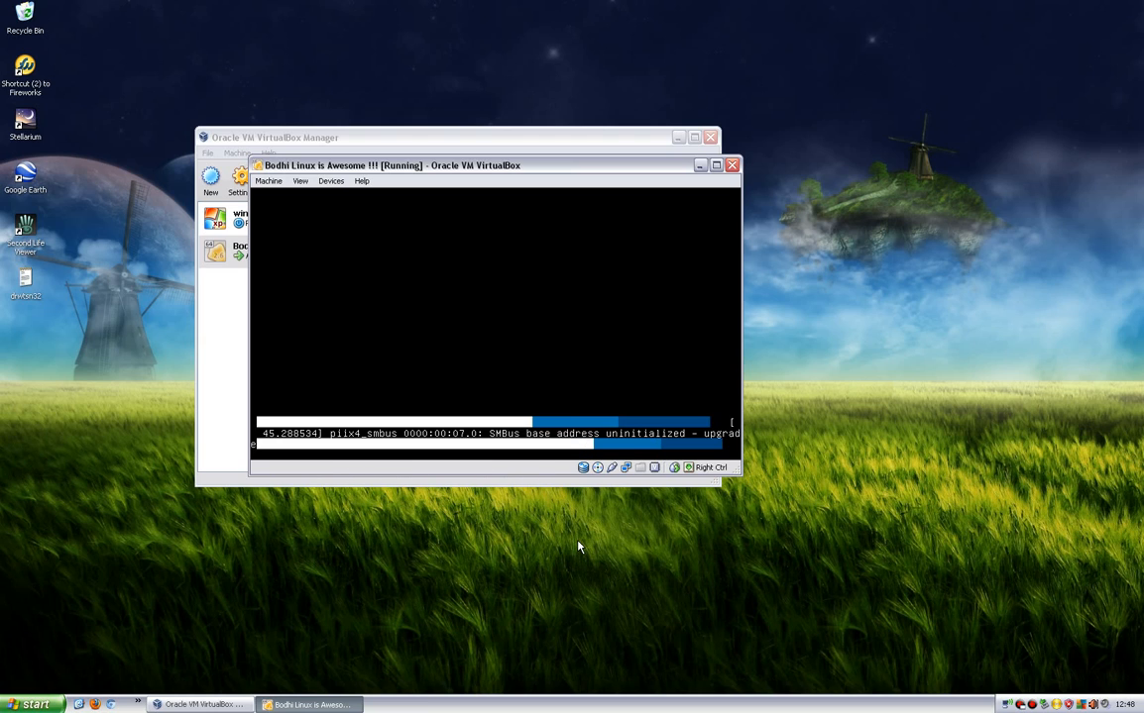
mouse_move(739, 475)
mouse_down()
mouse_move(897, 471)
mouse_move(718, 479)
mouse_move(741, 480)
mouse_up()
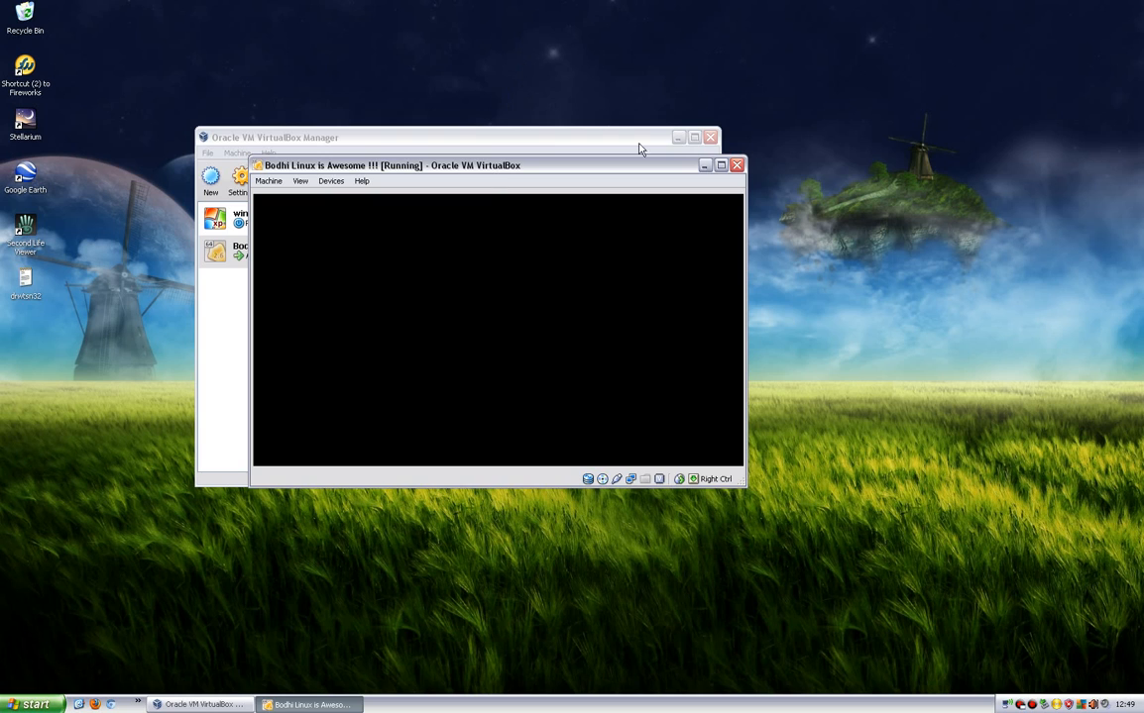
click(678, 137)
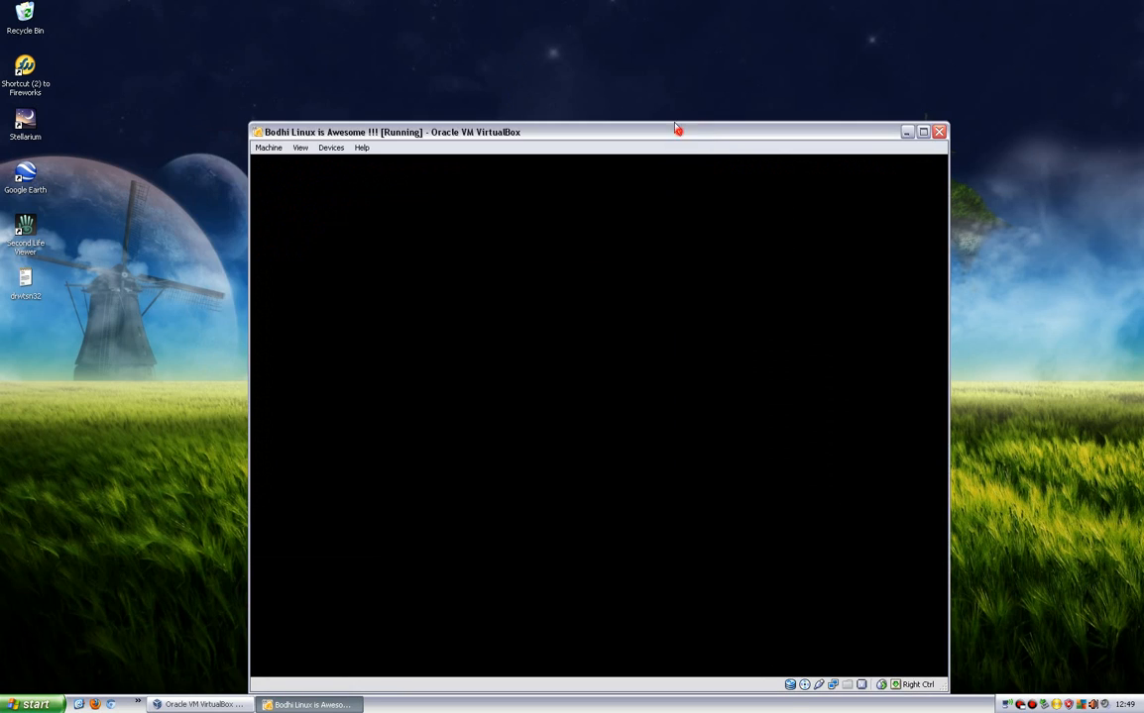
drag(678, 128, 643, 89)
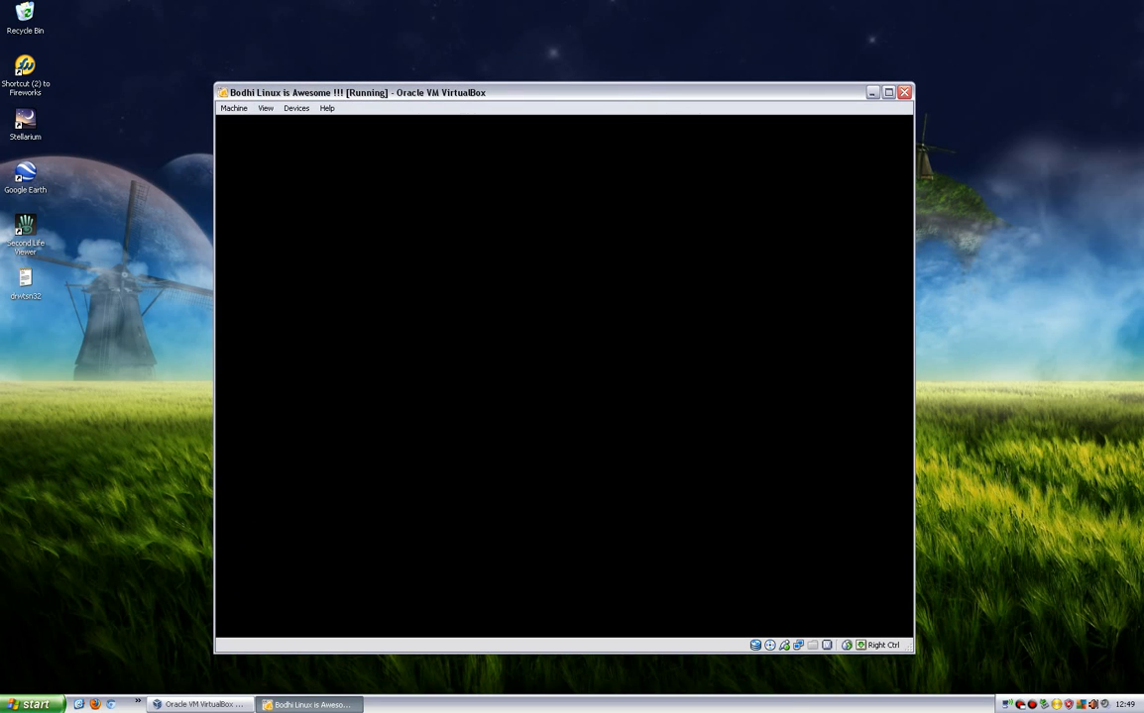
click(446, 279)
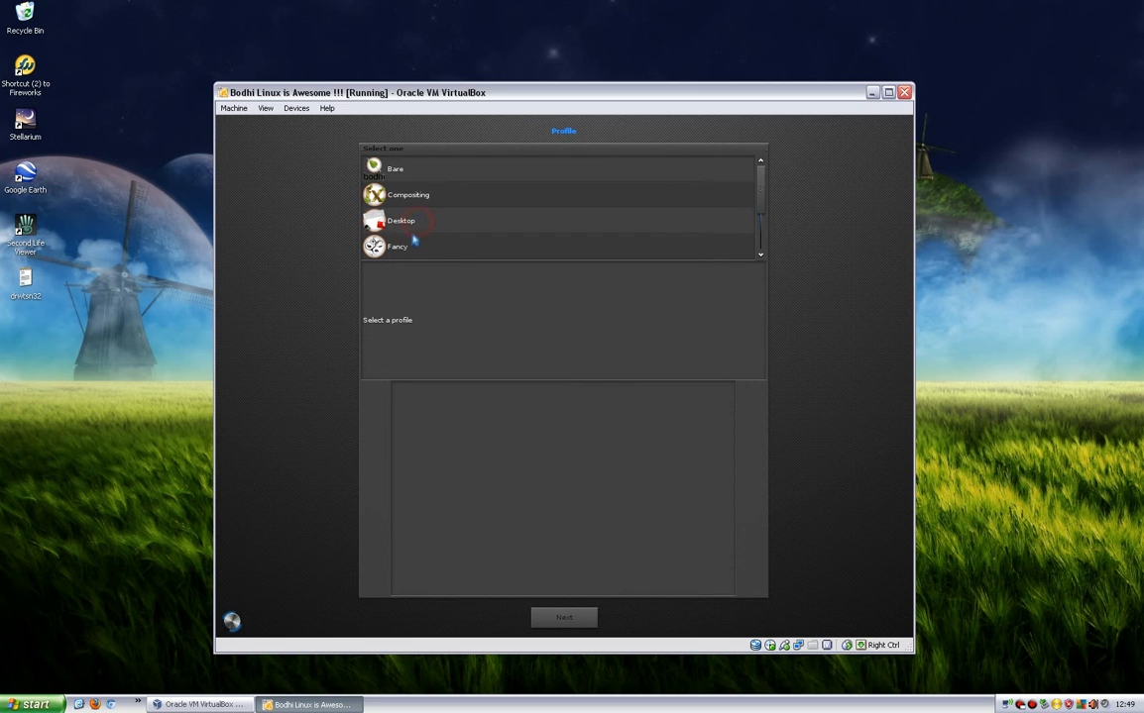
click(423, 219)
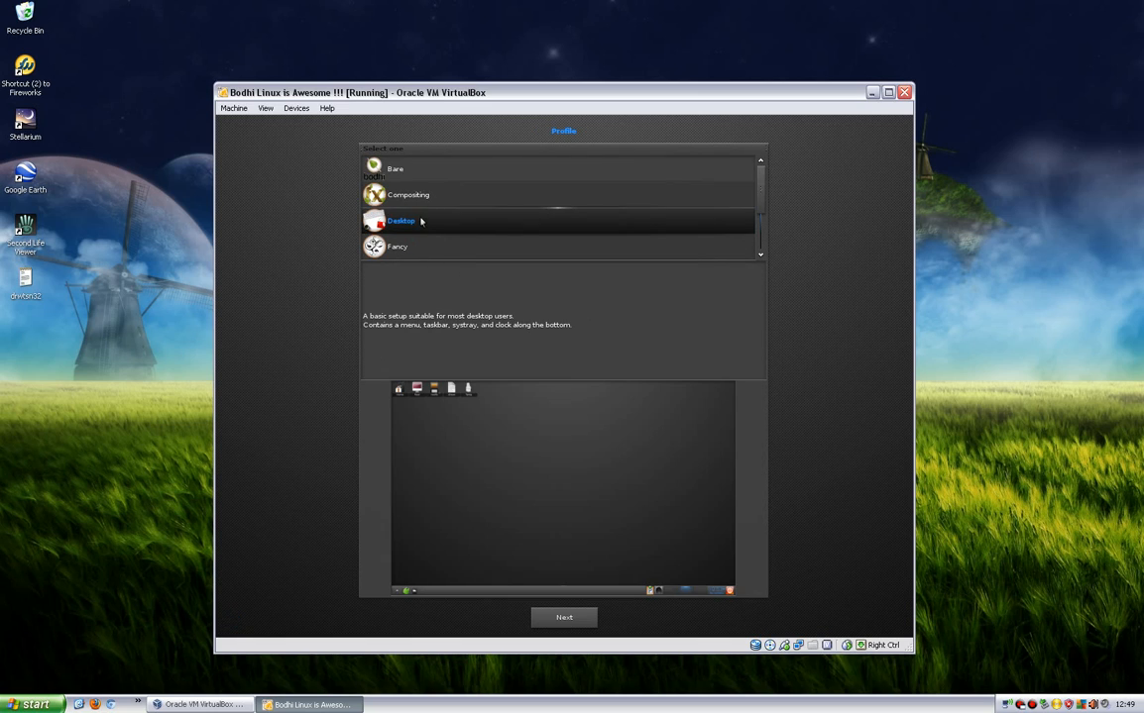
Accept the Desktop profile and preview the offered themes, including A-Angelic-v6, A-Egypt, A-Miguel, A-Vision, Bodhi-Theme and default.
click(548, 615)
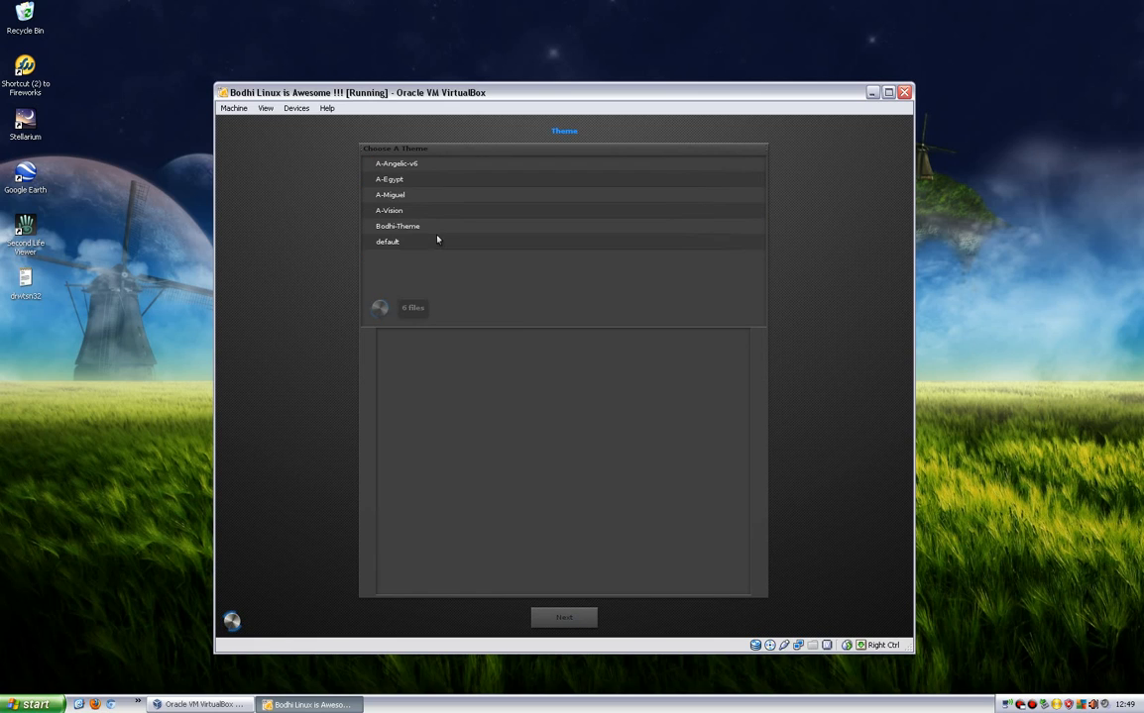
click(395, 180)
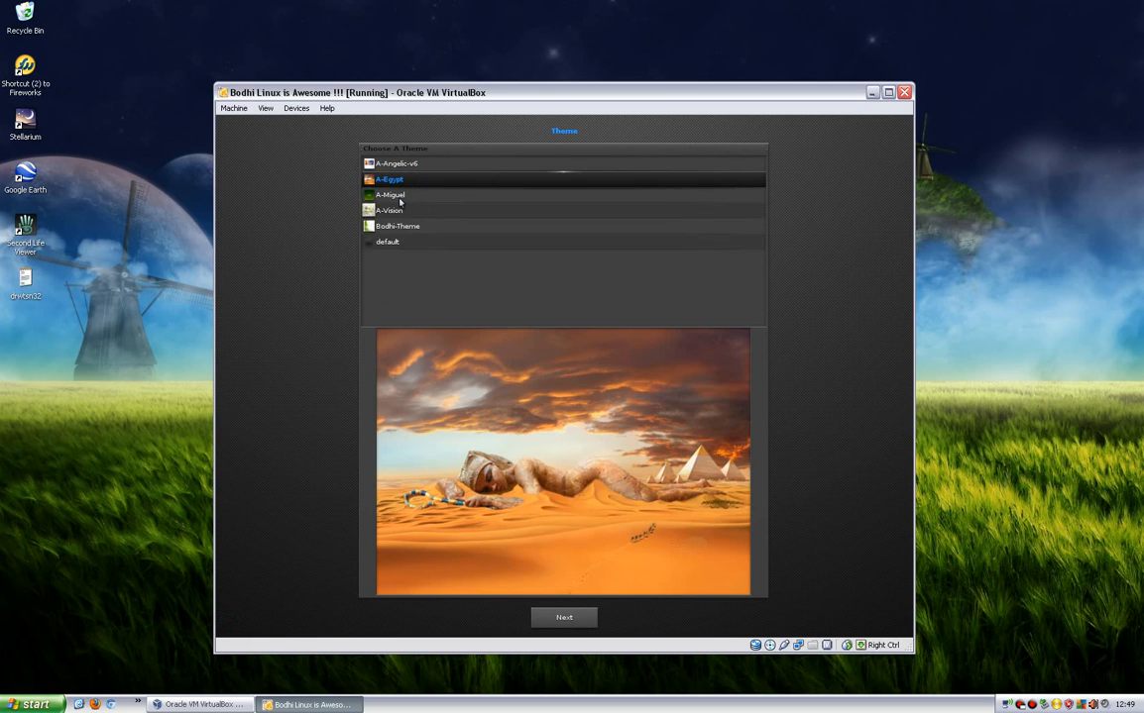
click(396, 197)
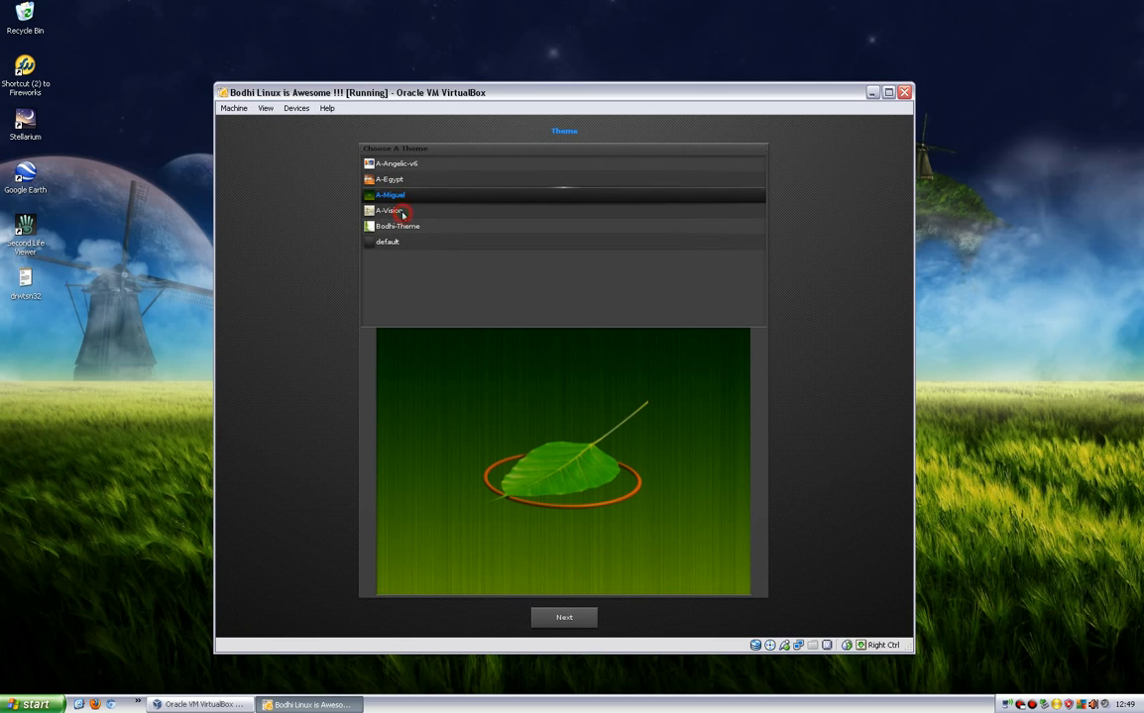
click(403, 214)
click(403, 198)
click(405, 216)
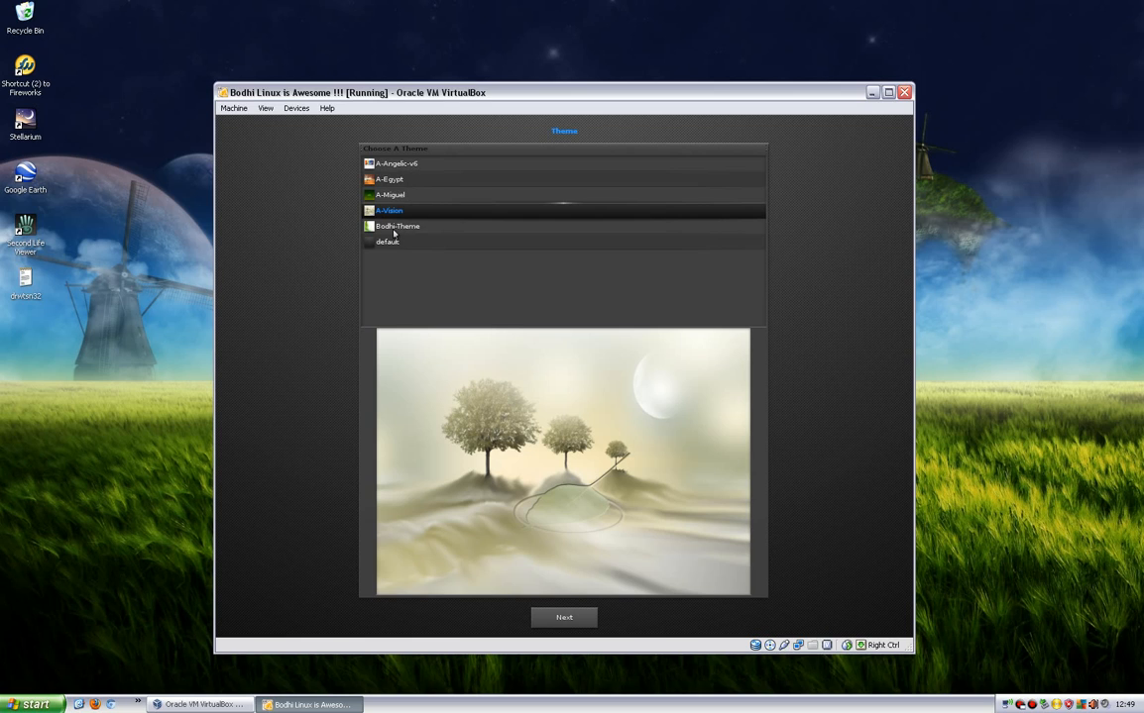
click(393, 229)
click(387, 244)
click(386, 226)
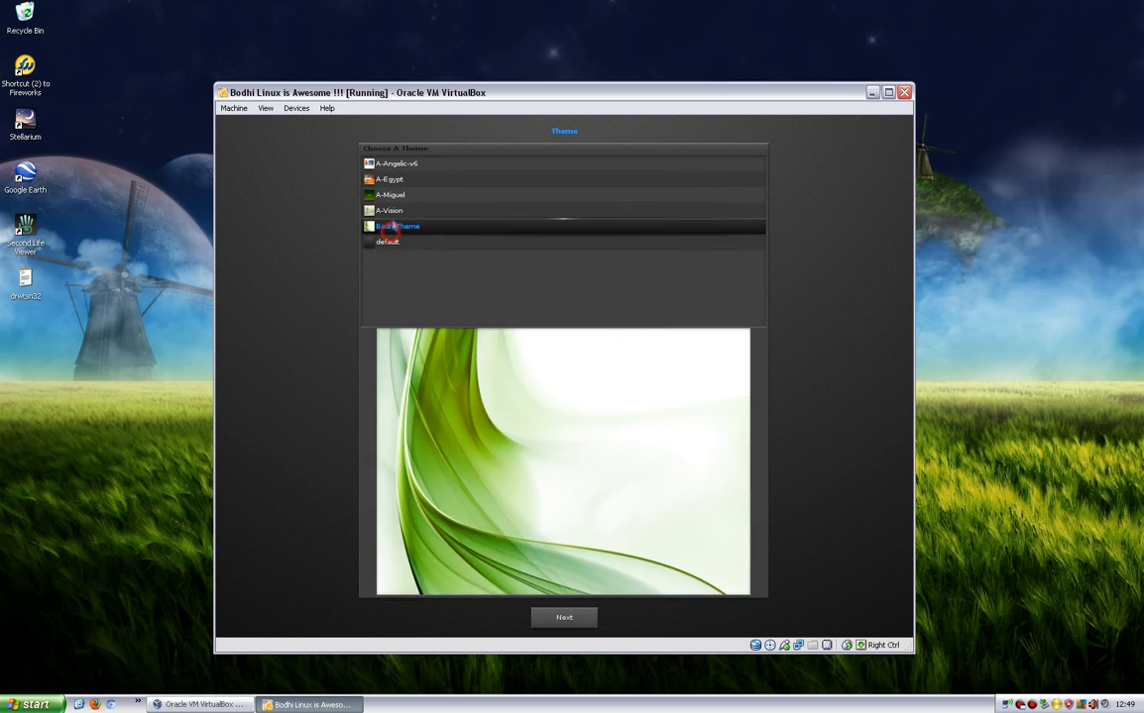
click(388, 210)
click(404, 178)
click(401, 164)
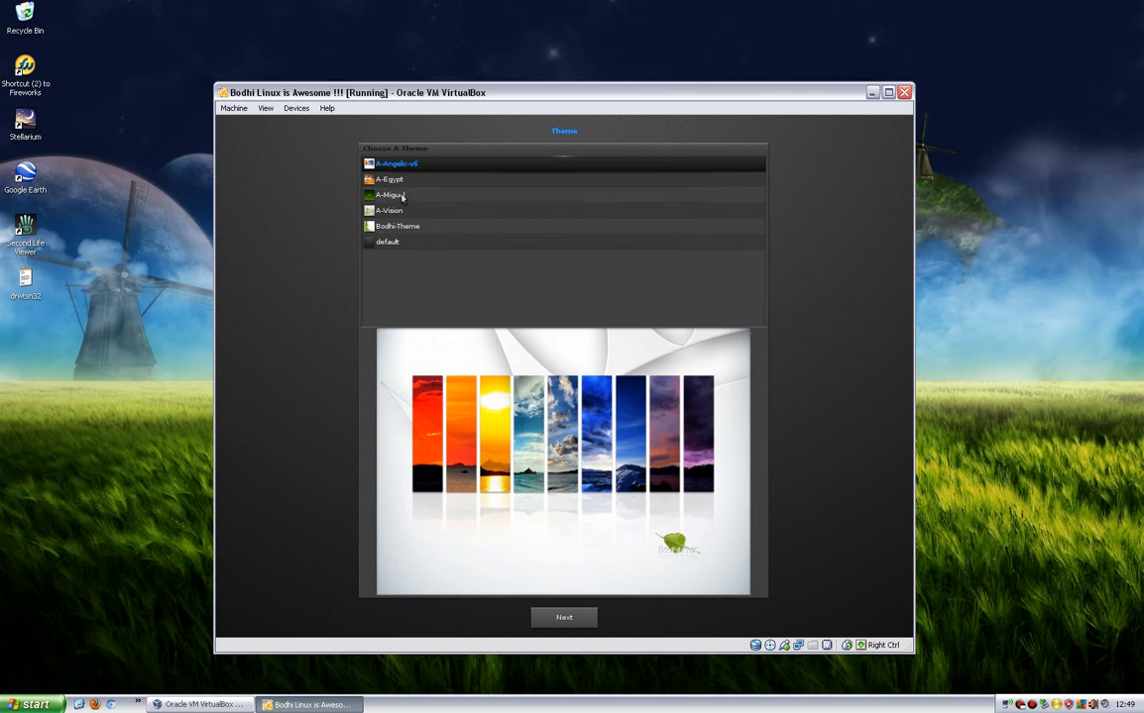
click(400, 211)
click(401, 226)
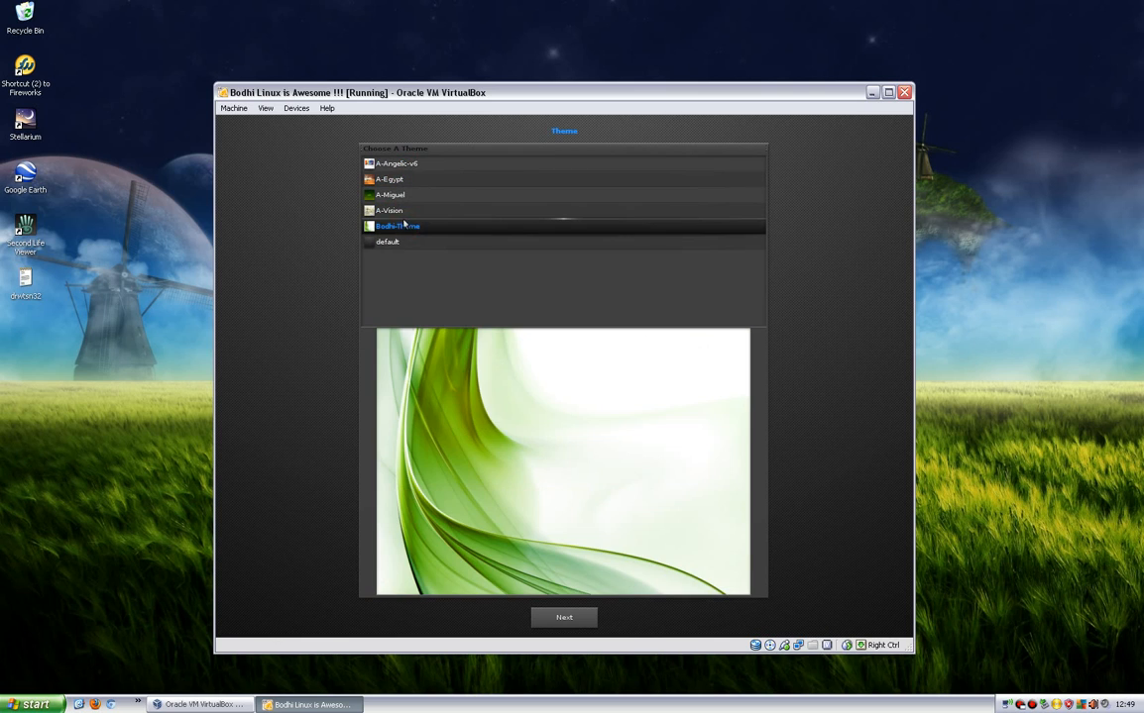
click(397, 212)
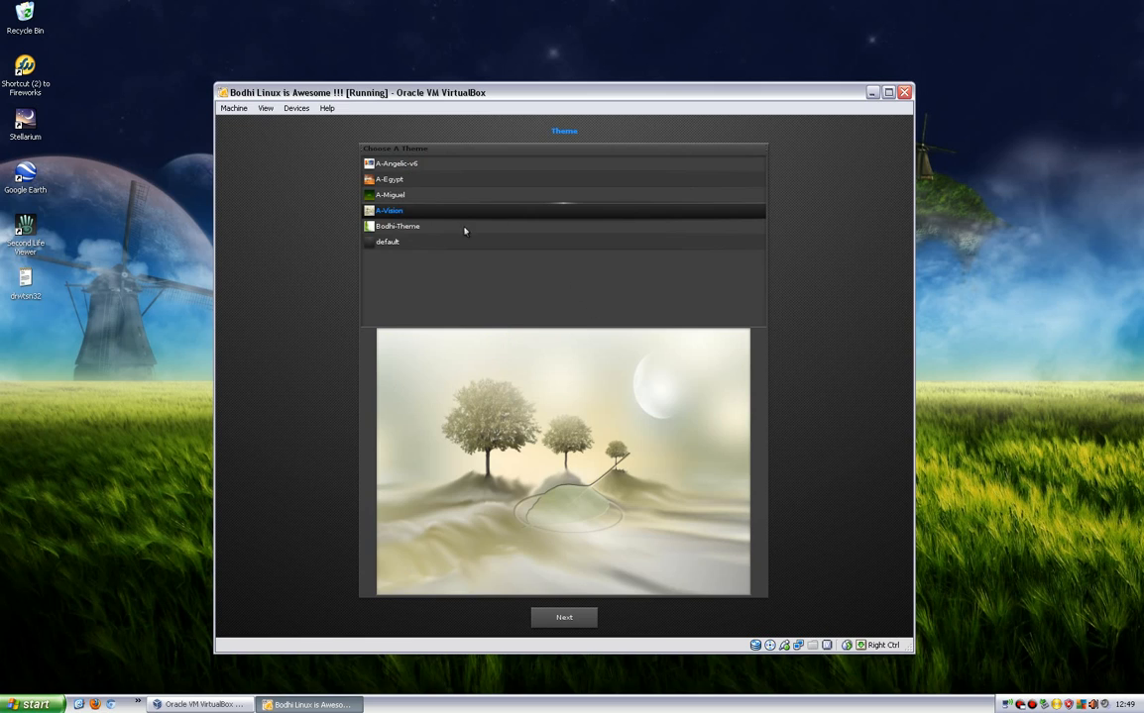
Choose the A-Egypt theme and finish the profile setup to load the Bodhi Linux desktop.
click(426, 227)
click(418, 194)
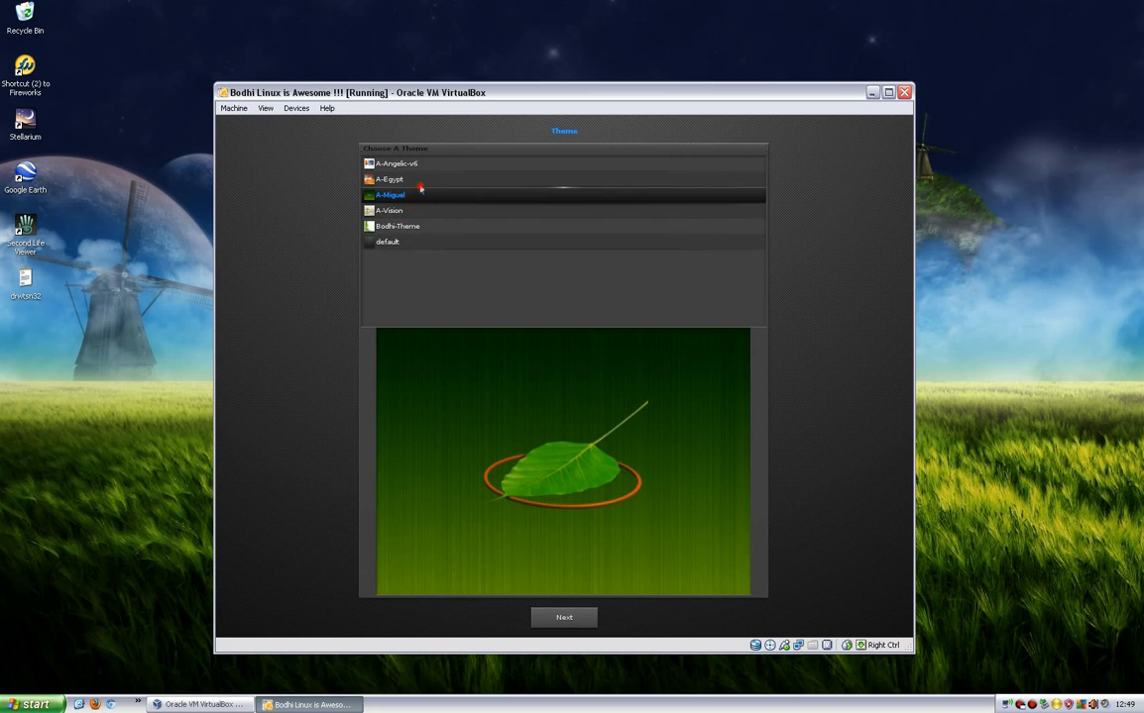
click(420, 179)
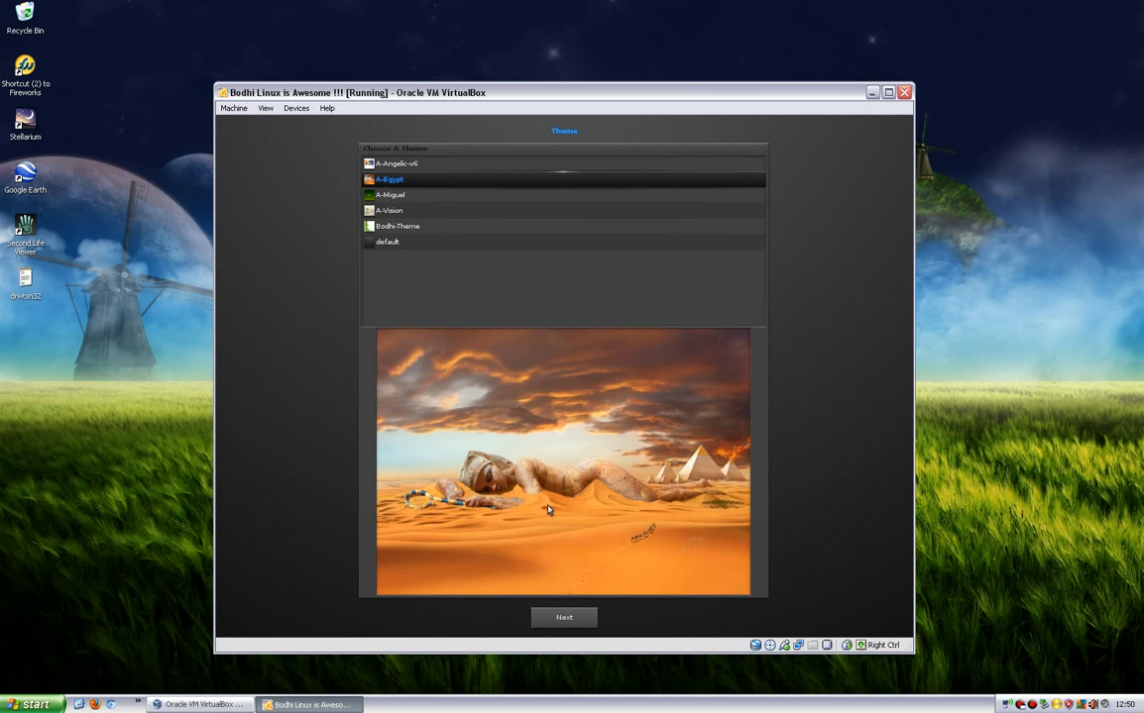
click(558, 618)
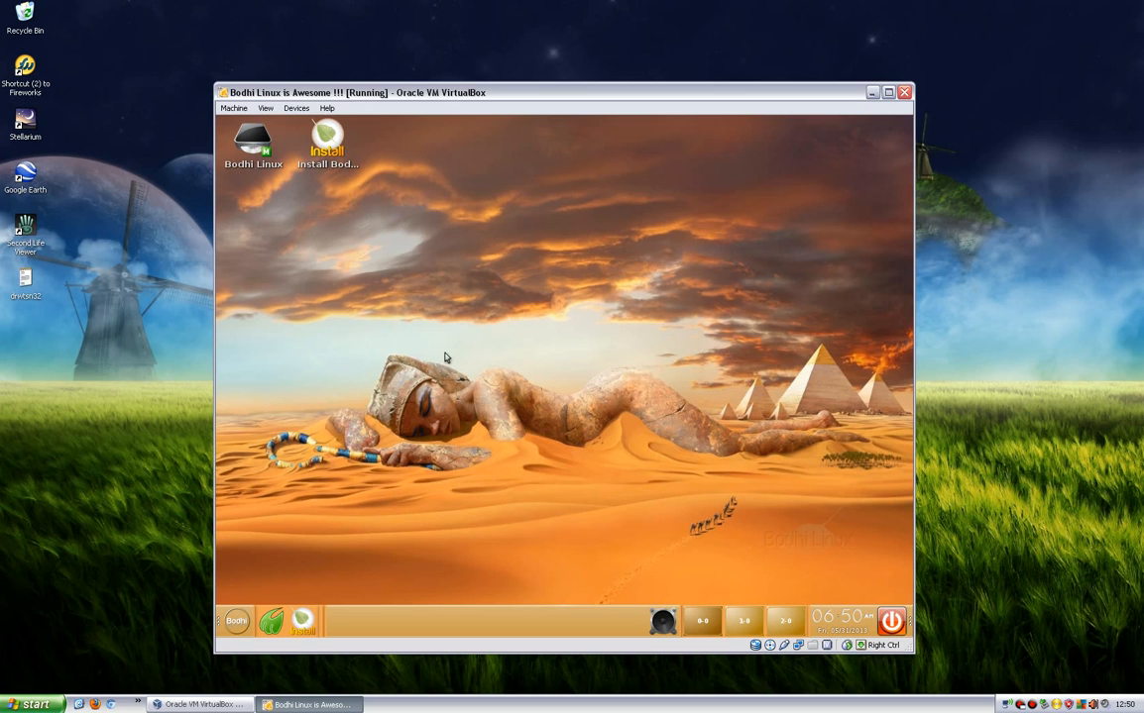
Look through the Bodhi desktop's main menu, including its System options and Applications categories, and close it.
click(557, 286)
click(524, 274)
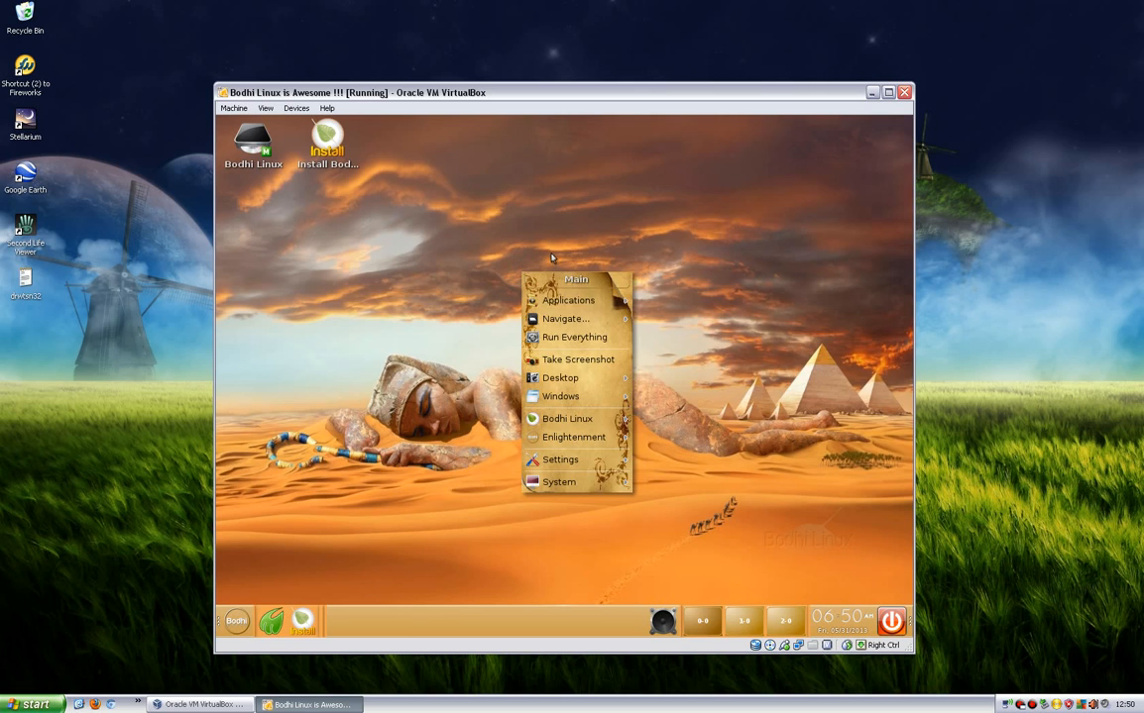
mouse_move(555, 388)
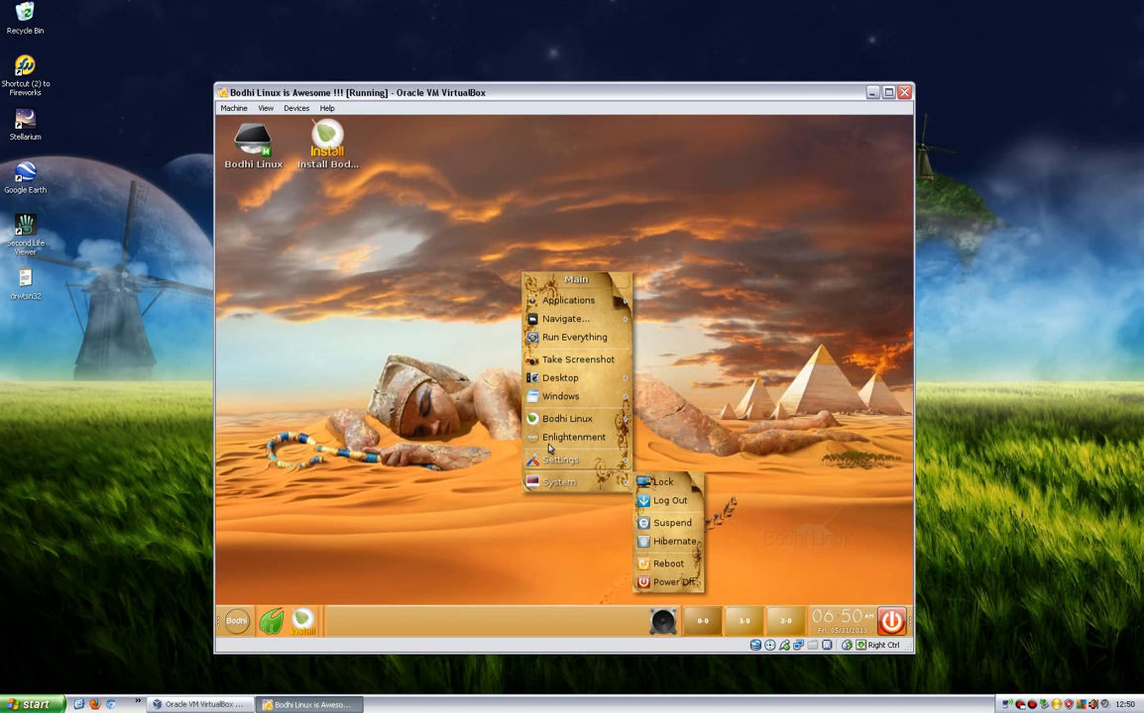
mouse_move(575, 300)
mouse_move(687, 309)
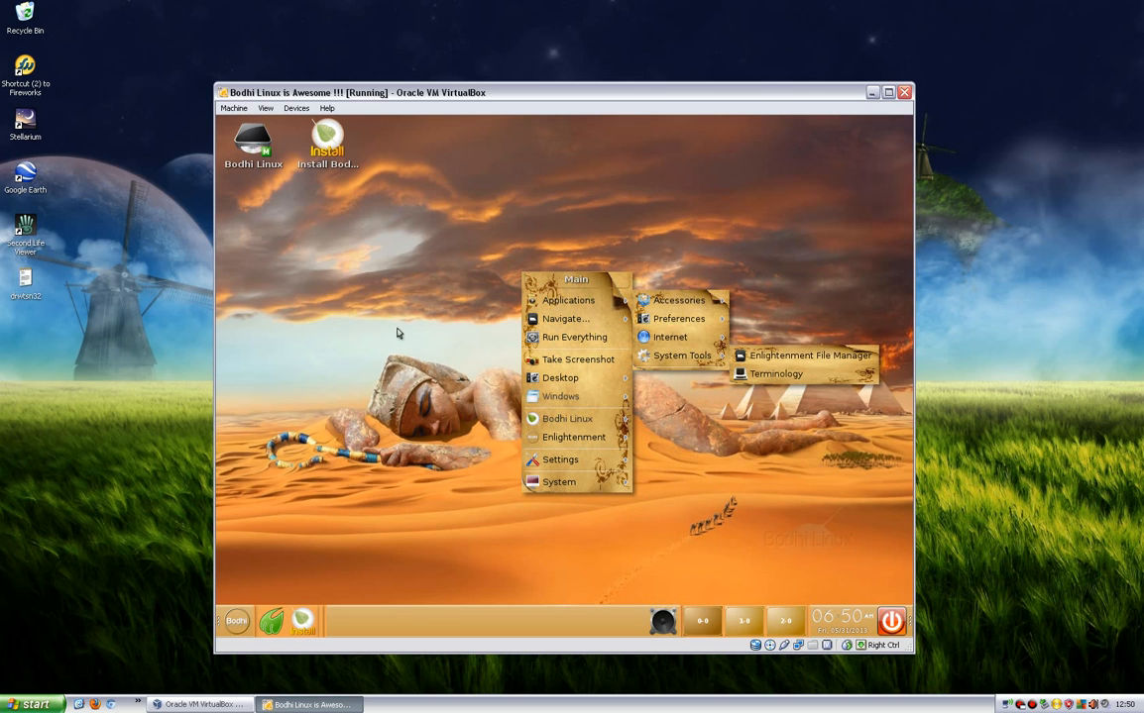
click(358, 298)
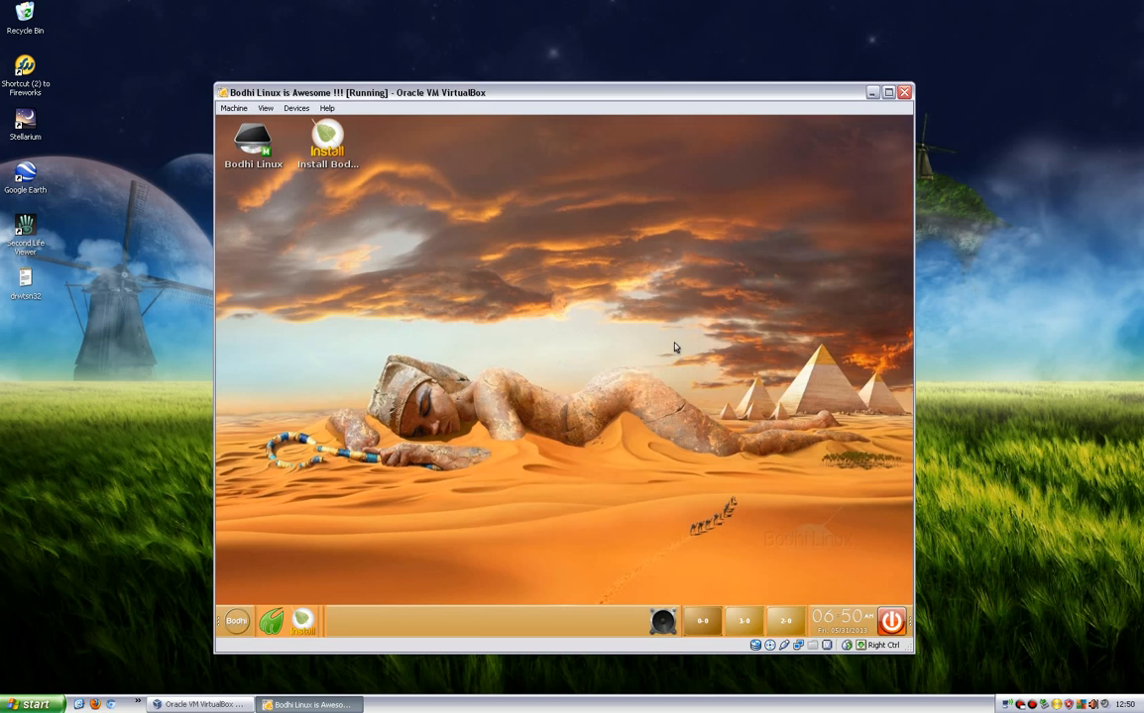